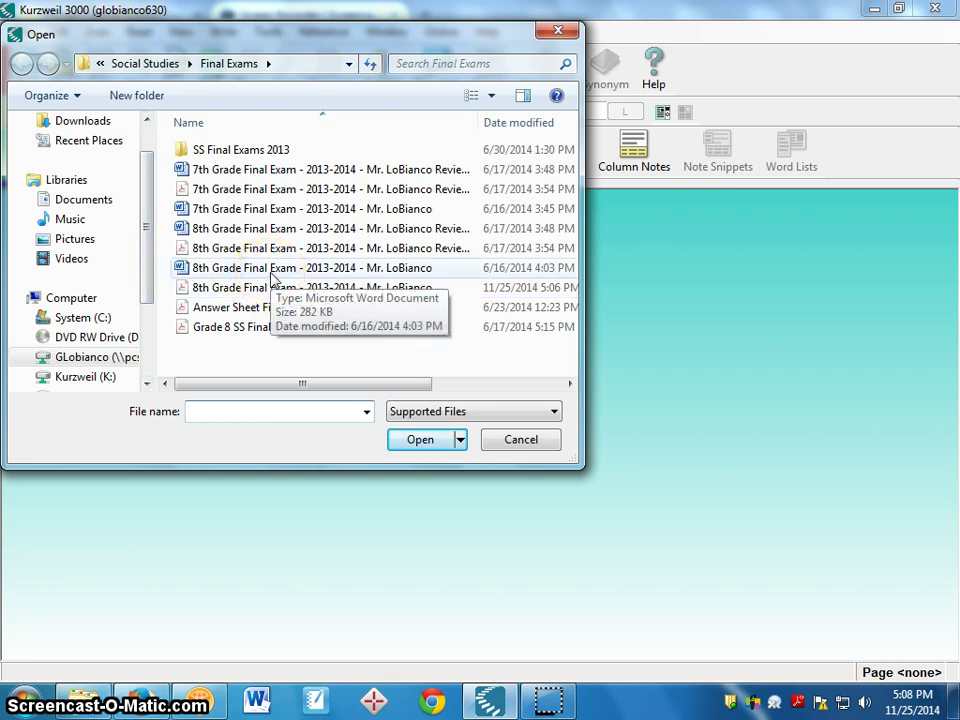
# Select and open the 8th Grade Final Exam .docx from the Final Exams folder.
pyautogui.click(272, 270)
pyautogui.click(420, 440)
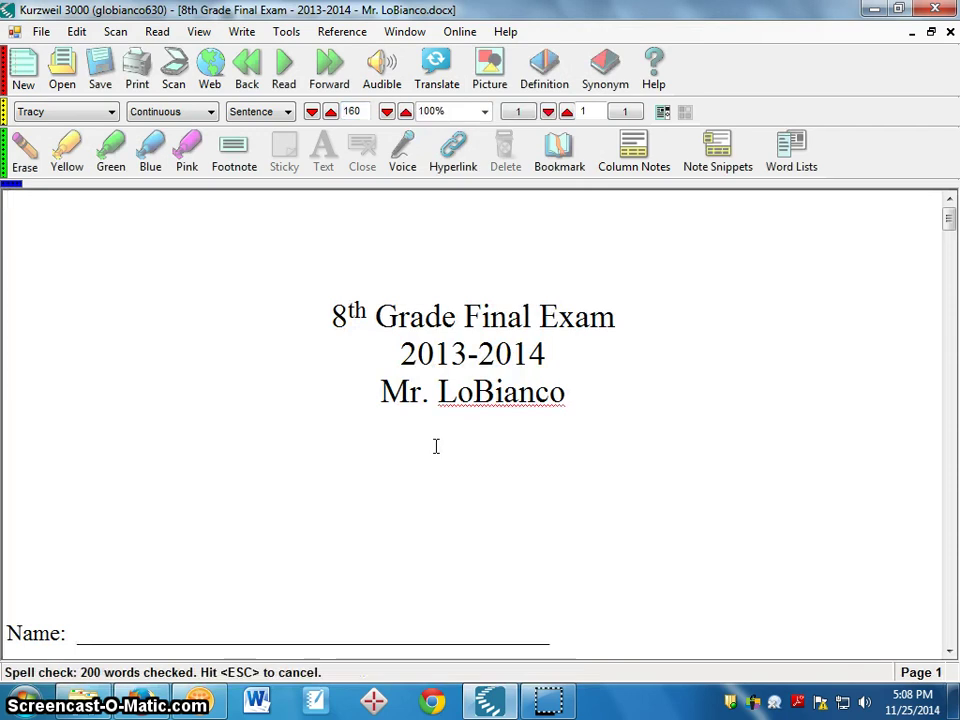
# Scroll down and back up through the exam's title page and questions, then close it.
pyautogui.scroll(-8, 436, 446)
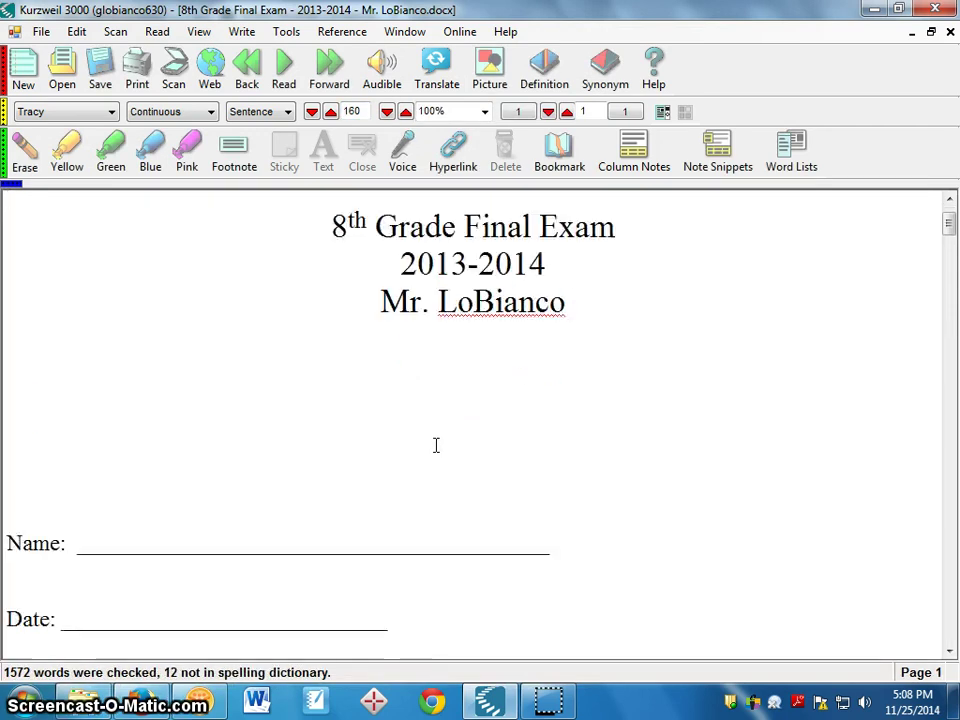
pyautogui.scroll(-10, 438, 440)
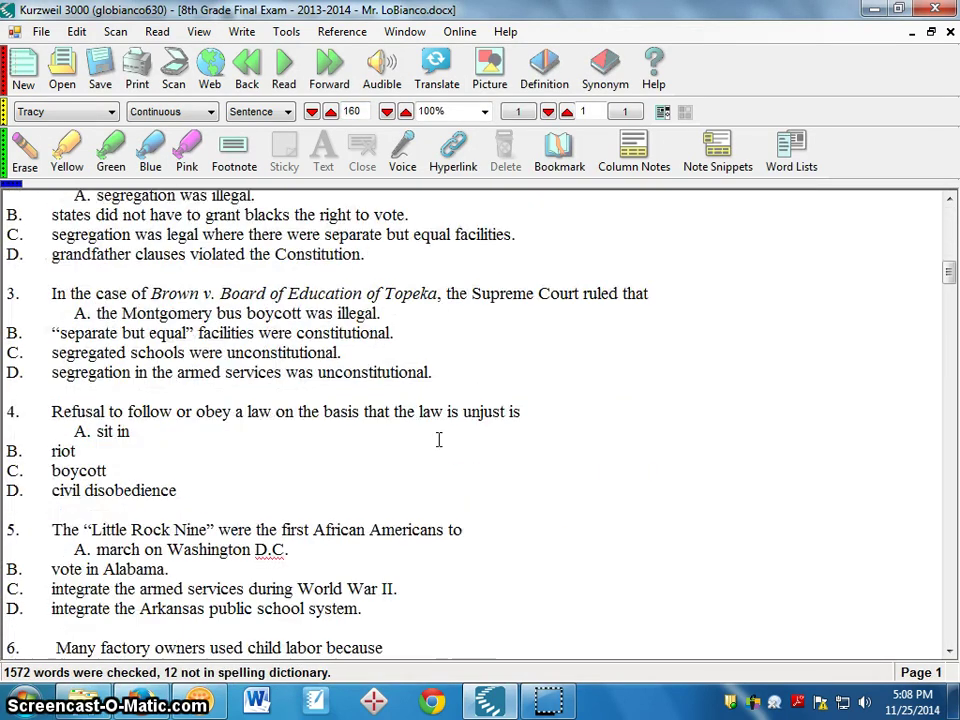
pyautogui.scroll(3, 438, 440)
pyautogui.scroll(3, 210, 400)
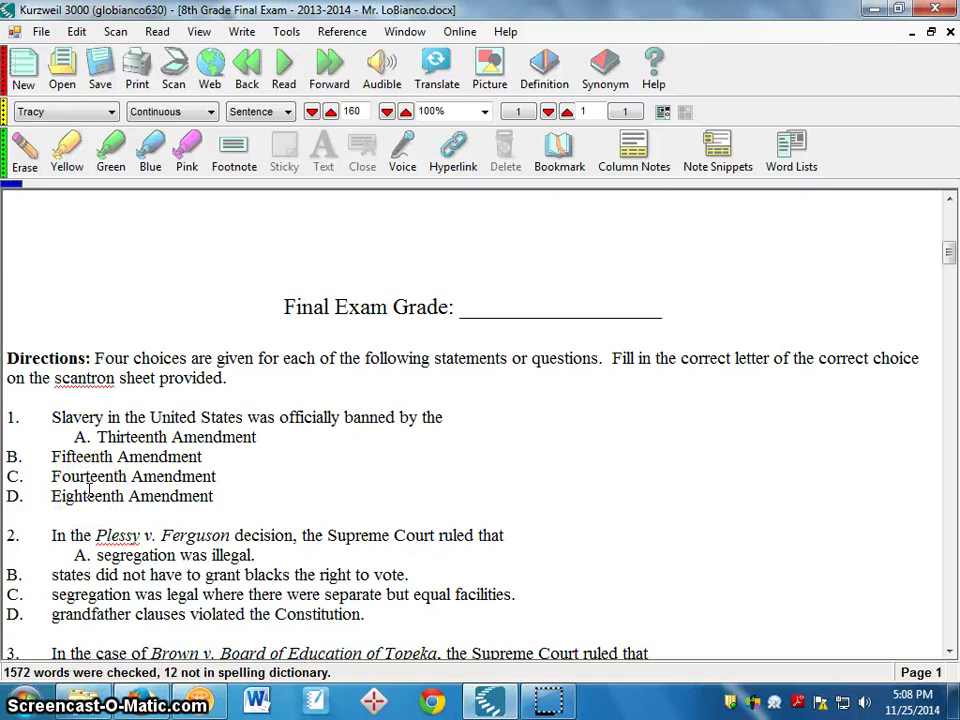
pyautogui.click(108, 466)
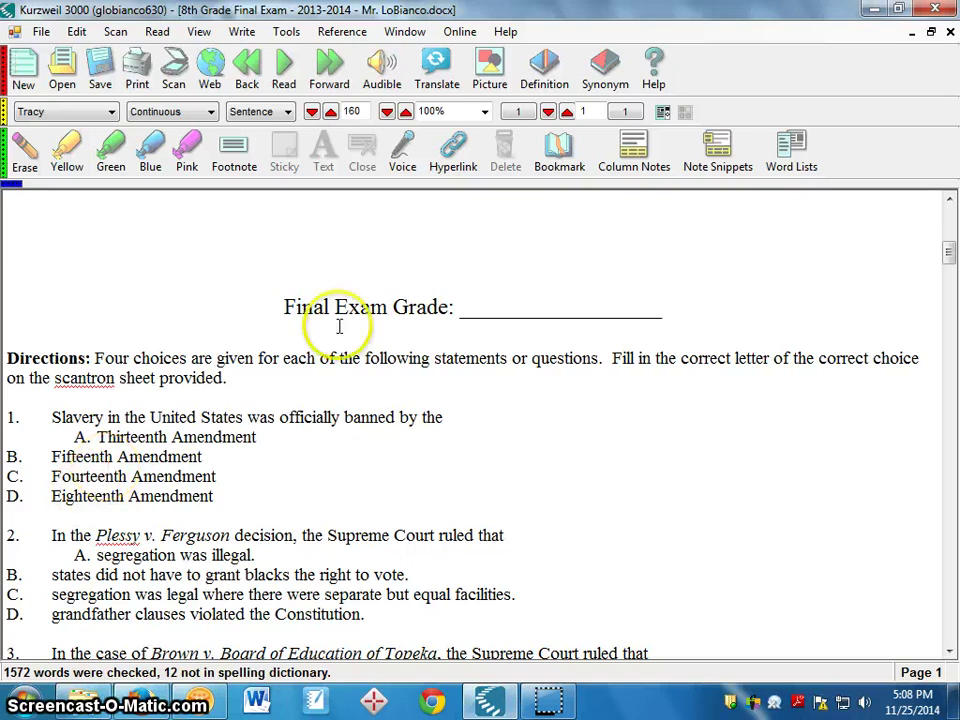
pyautogui.click(950, 33)
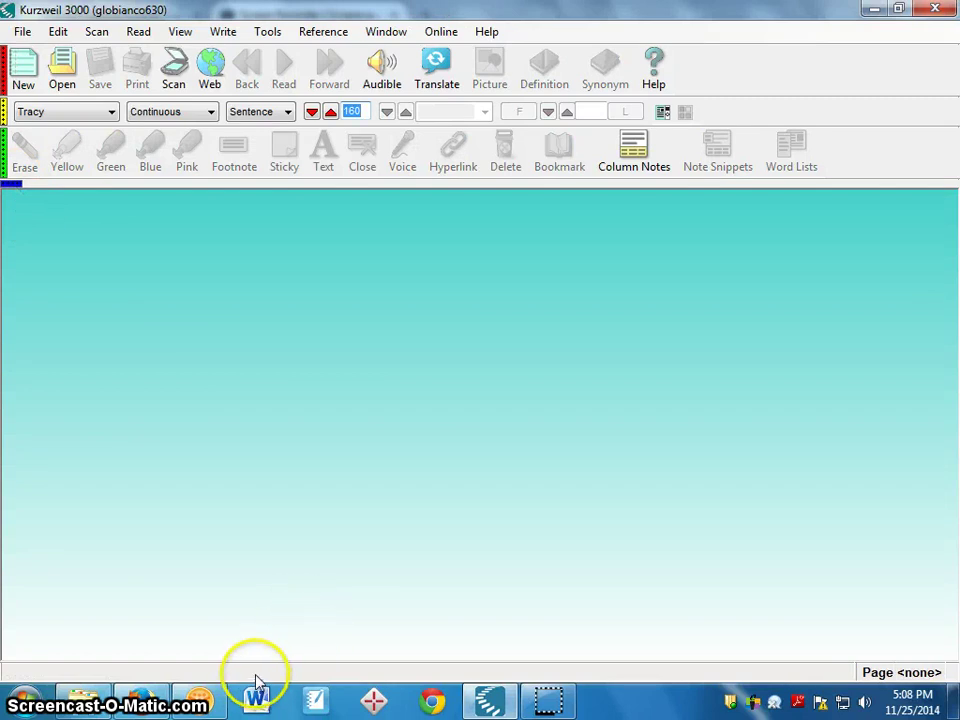
# Open the exam .docx in Microsoft Word and choose PDF as the Save As type.
pyautogui.click(80, 703)
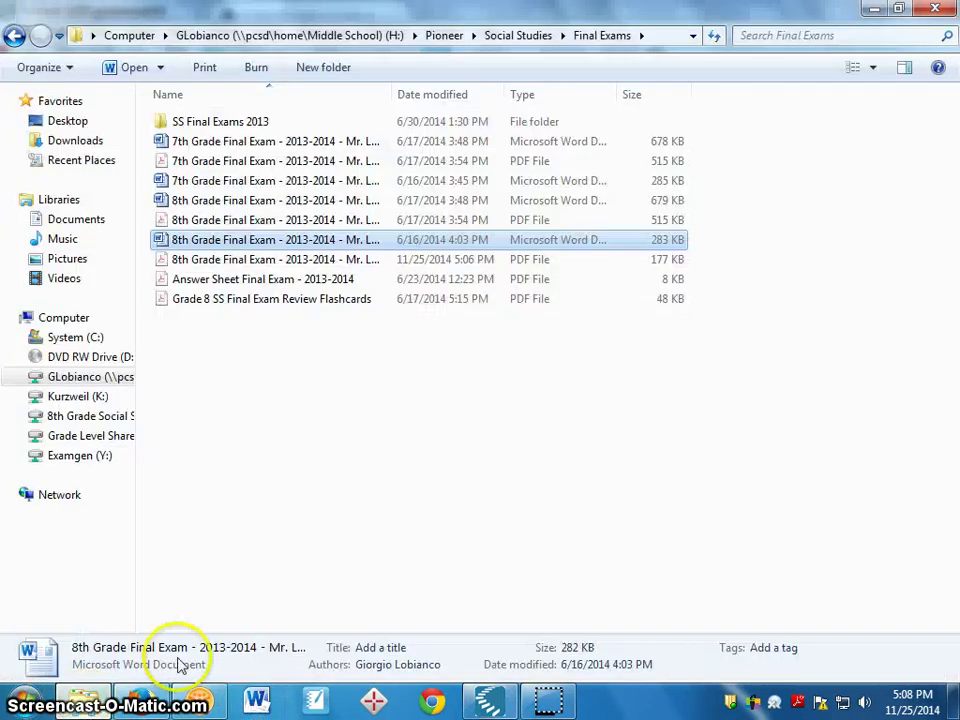
pyautogui.doubleClick(318, 240)
pyautogui.click(33, 40)
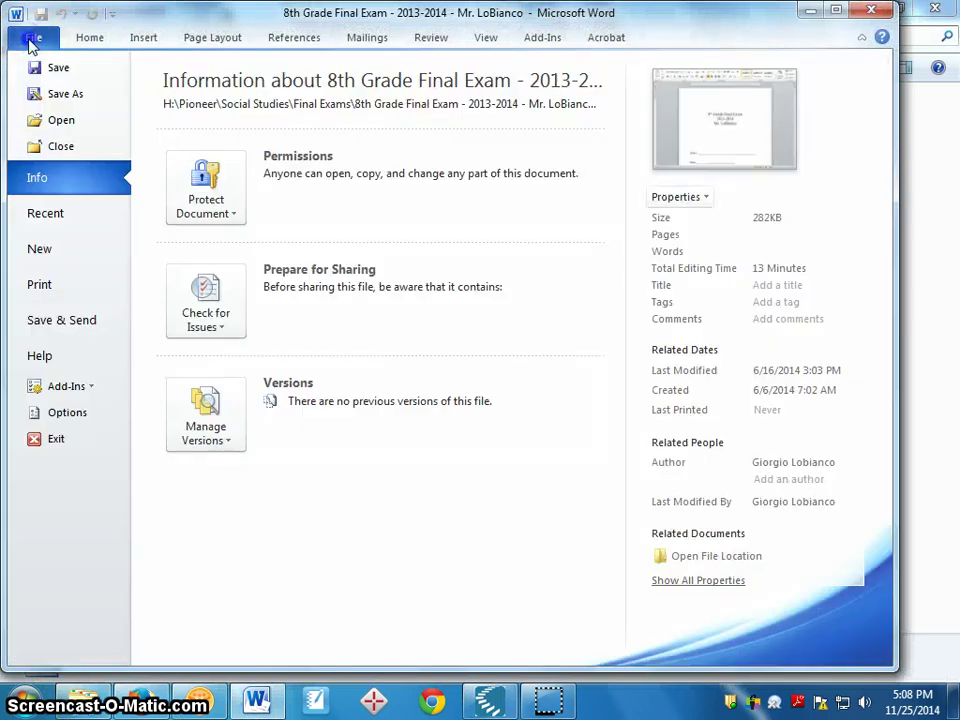
pyautogui.click(65, 93)
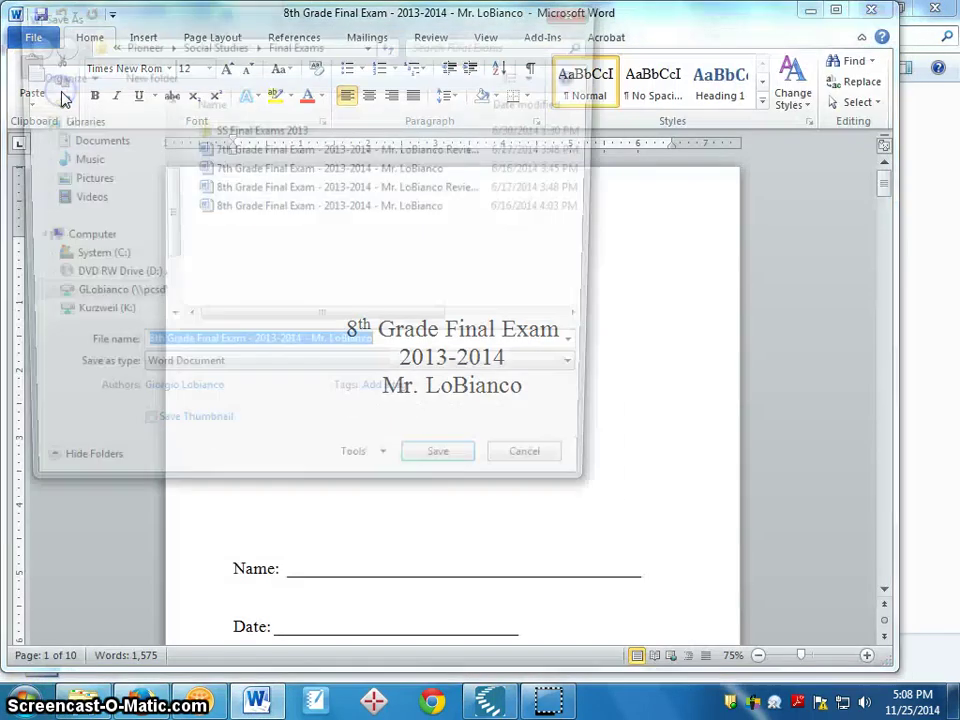
pyautogui.click(178, 376)
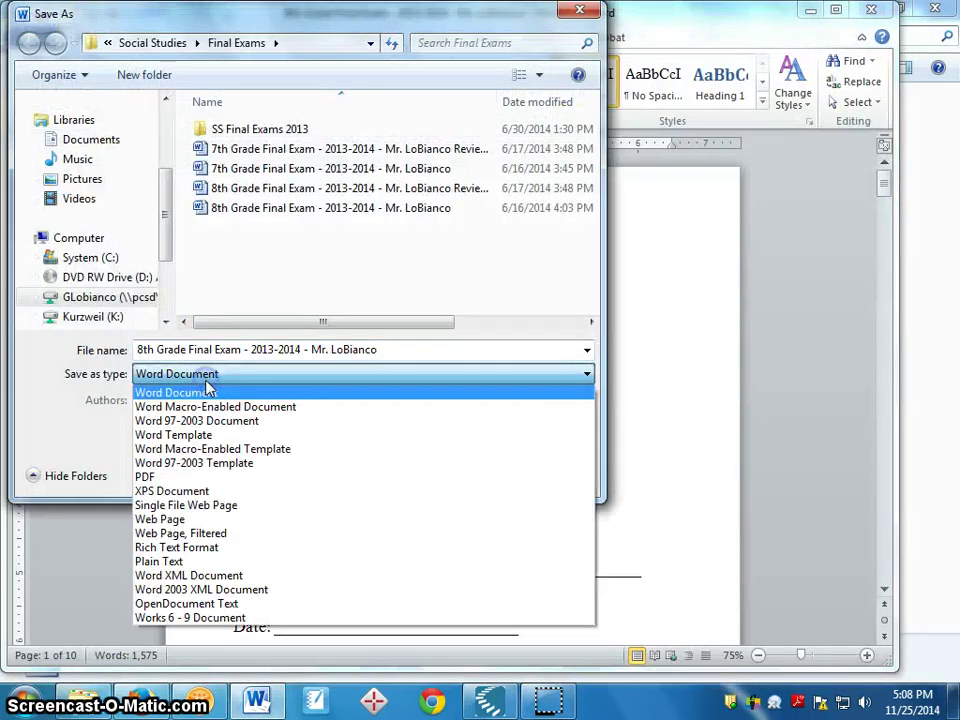
pyautogui.click(150, 477)
# Save as PDF replacing the existing file, dismiss the file-in-use error, and close Word.
pyautogui.click(435, 527)
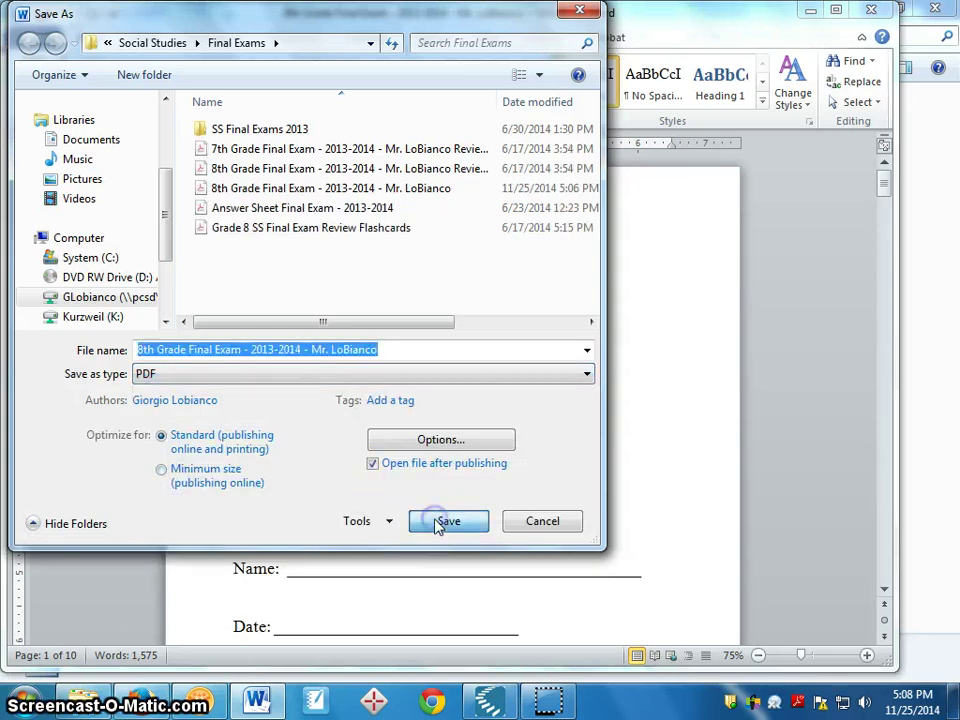
pyautogui.click(386, 398)
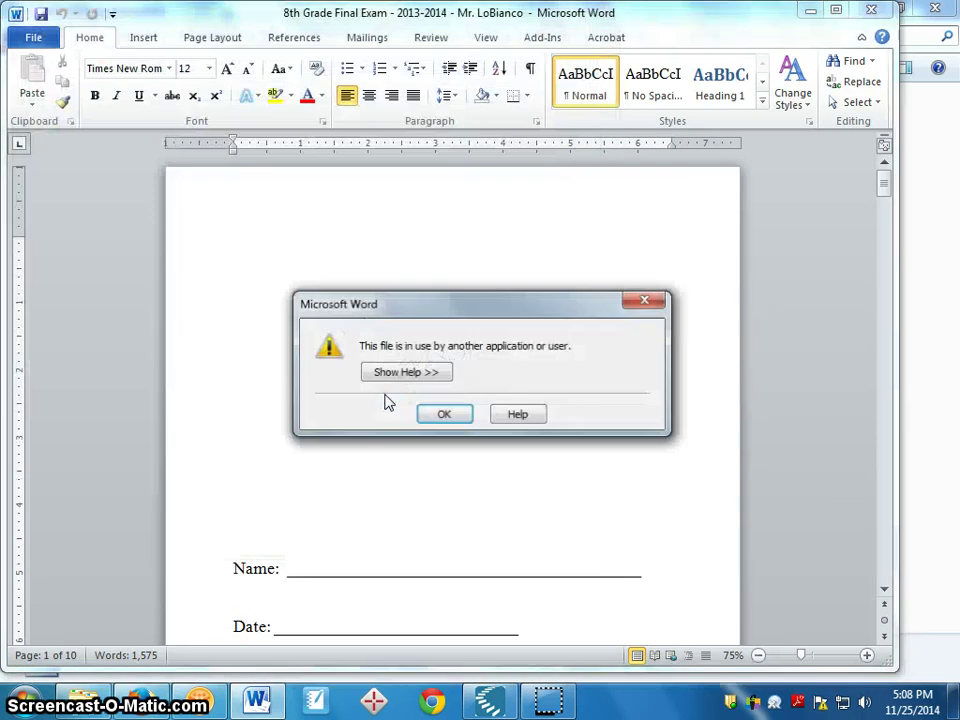
pyautogui.click(446, 416)
pyautogui.click(870, 10)
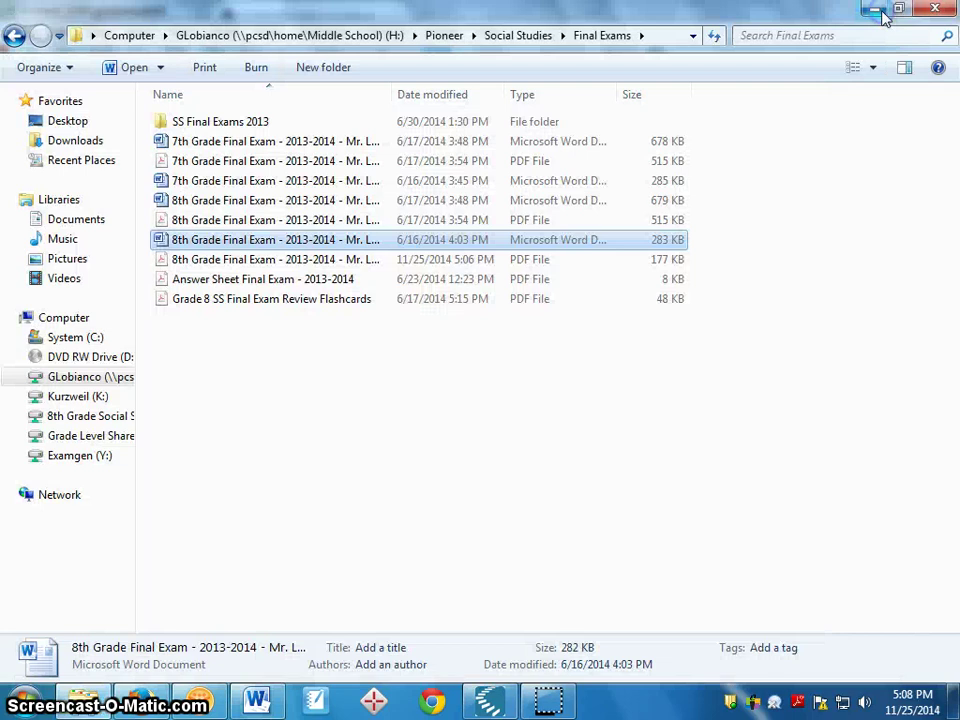
# Back in Kurzweil 3000, open the 8th Grade Final Exam PDF and recognise pages 1 to 9.
pyautogui.click(492, 703)
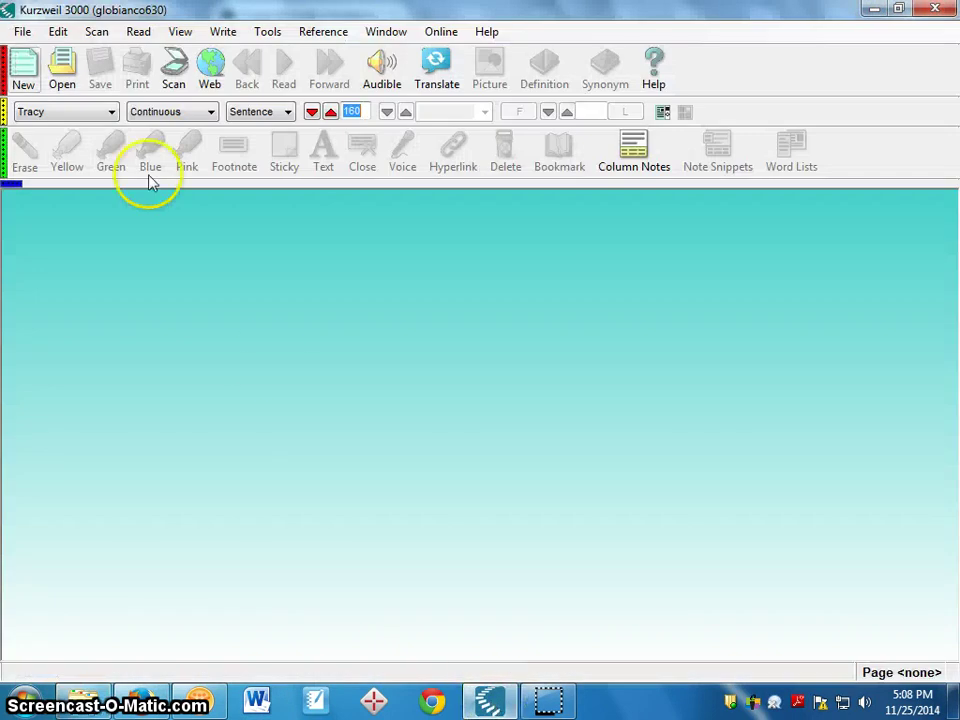
pyautogui.click(64, 72)
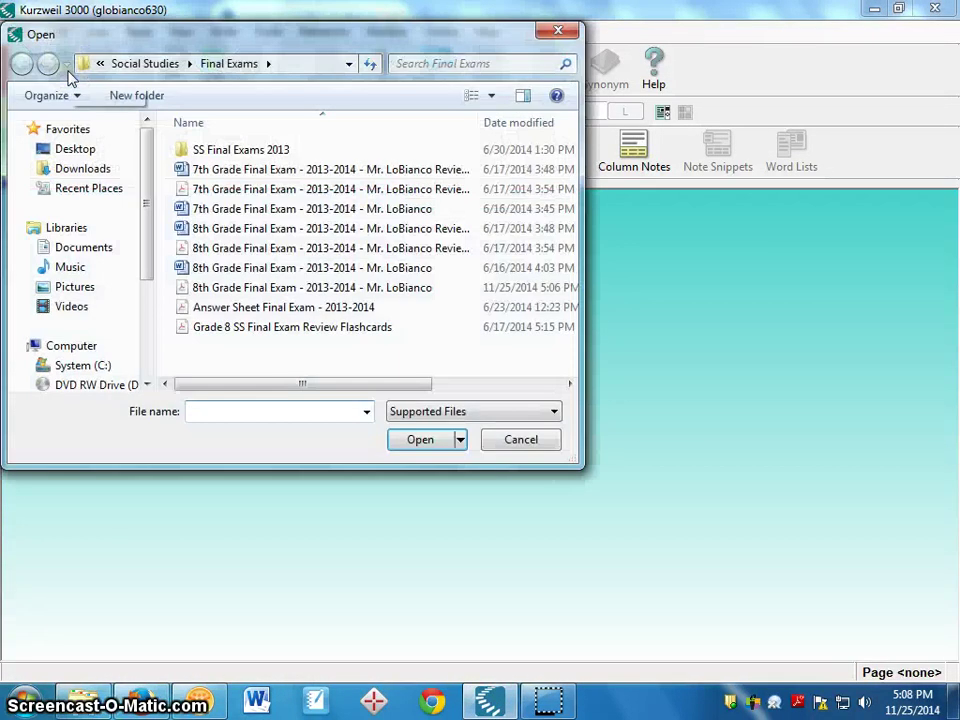
pyautogui.click(376, 288)
pyautogui.click(419, 445)
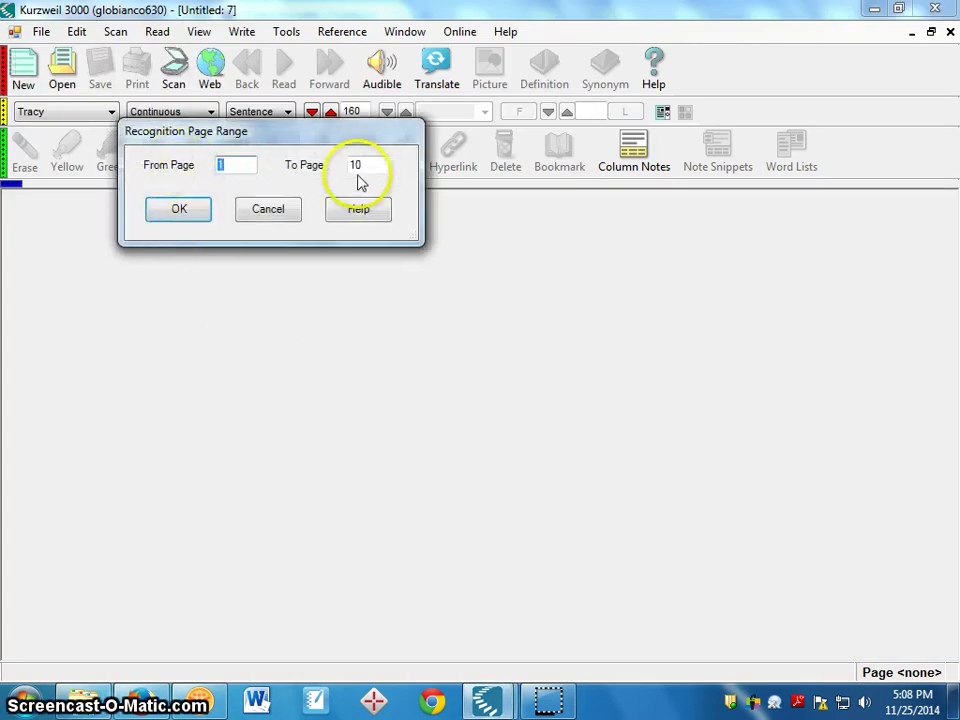
pyautogui.click(367, 166)
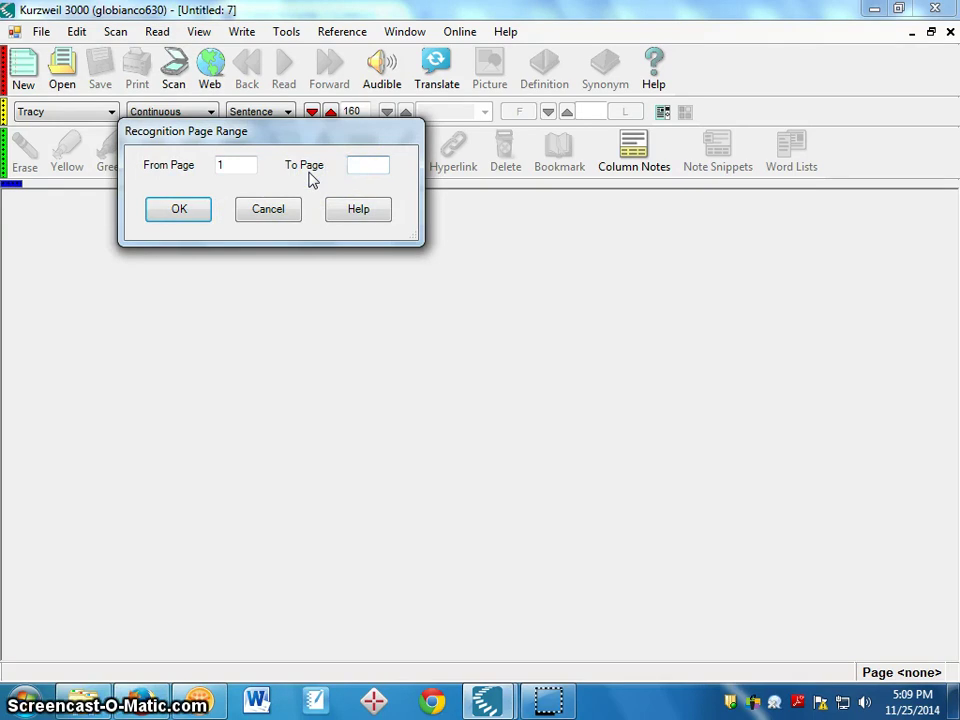
pyautogui.write('9')
pyautogui.click(181, 213)
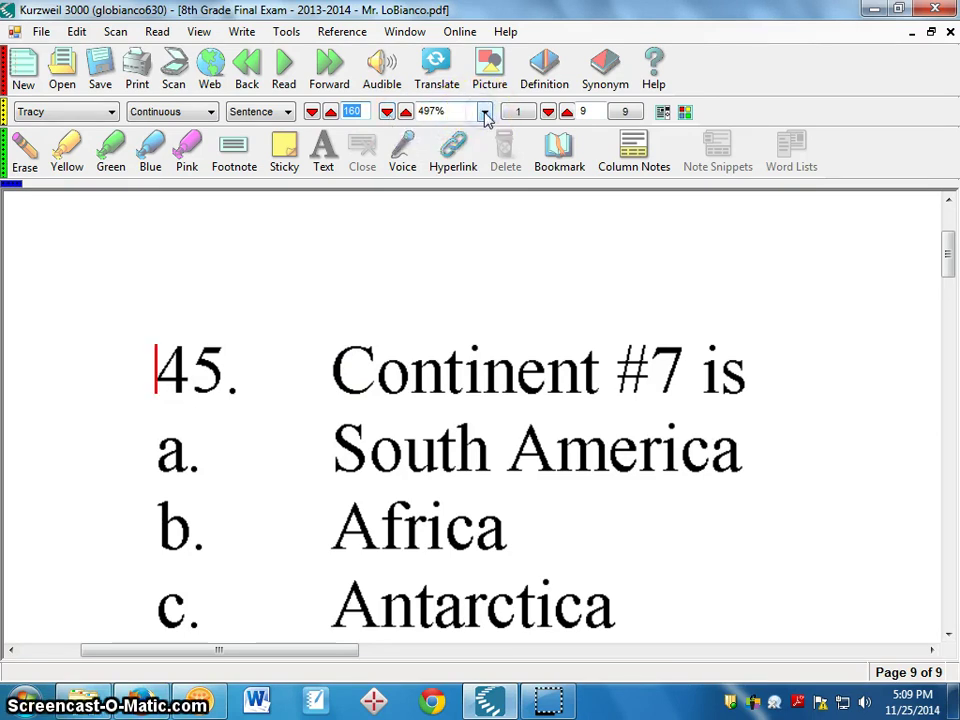
# Zoom out nine times to shrink the oversized exam text on the page.
pyautogui.click(388, 112)
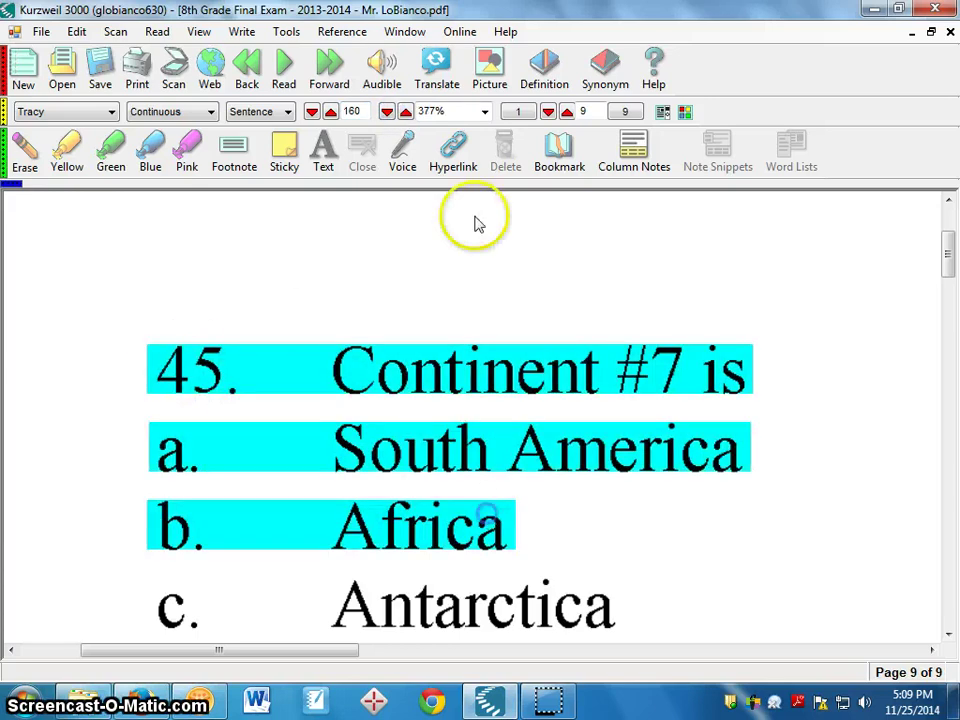
pyautogui.click(388, 112)
pyautogui.click(388, 112)
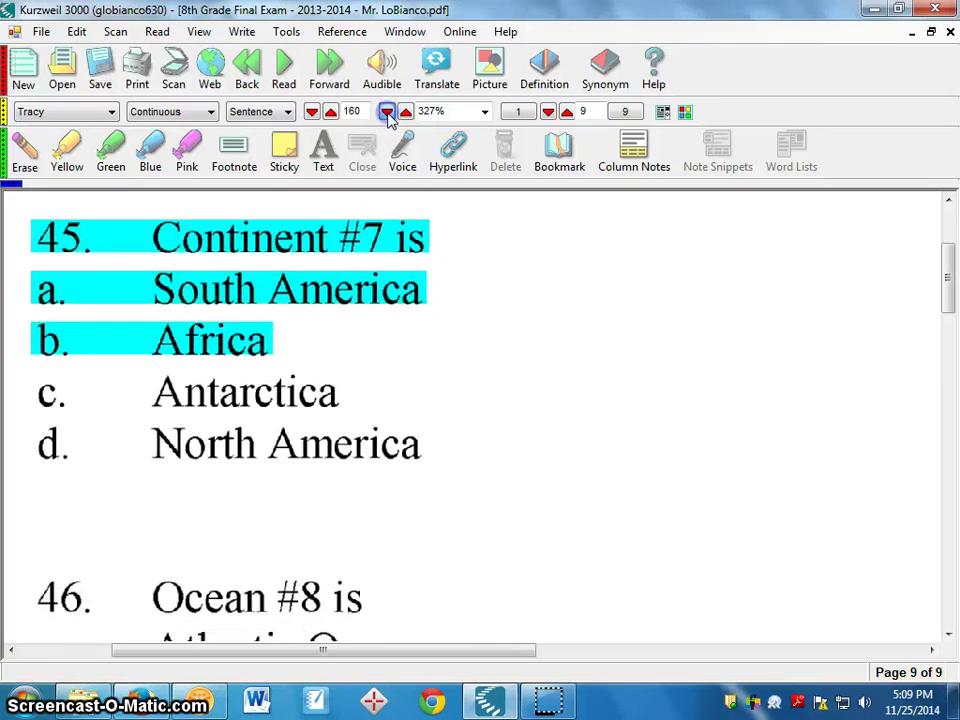
pyautogui.click(388, 112)
pyautogui.click(388, 112)
pyautogui.click(388, 112)
pyautogui.click(388, 112)
pyautogui.click(388, 112)
pyautogui.click(388, 112)
pyautogui.moveTo(578, 650); pyautogui.dragTo(300, 648)
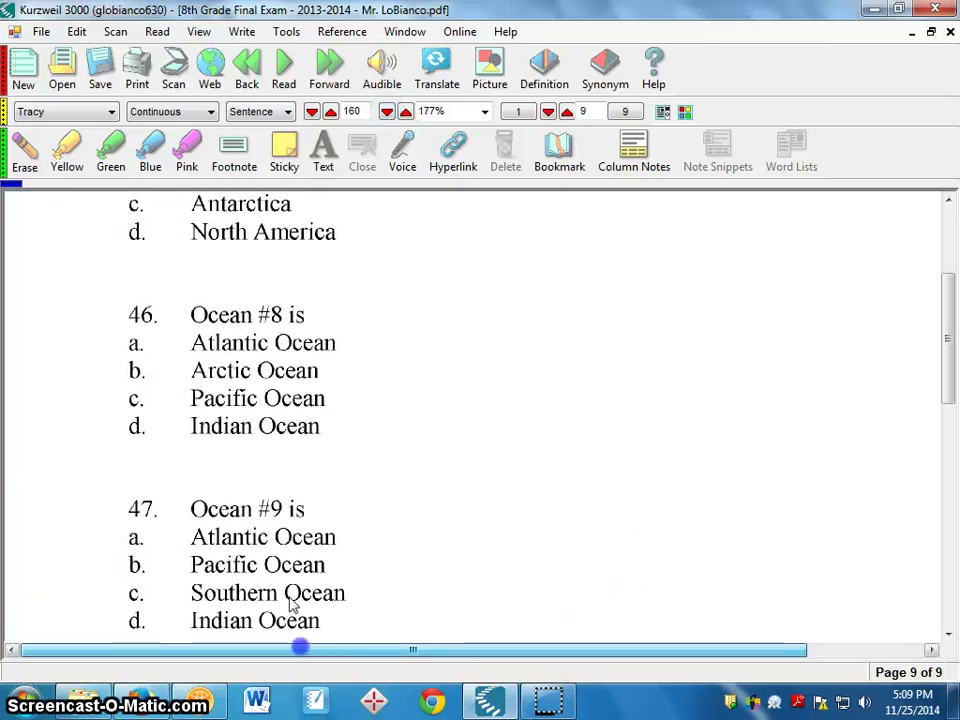
pyautogui.scroll(3, 465, 319)
pyautogui.click(571, 347)
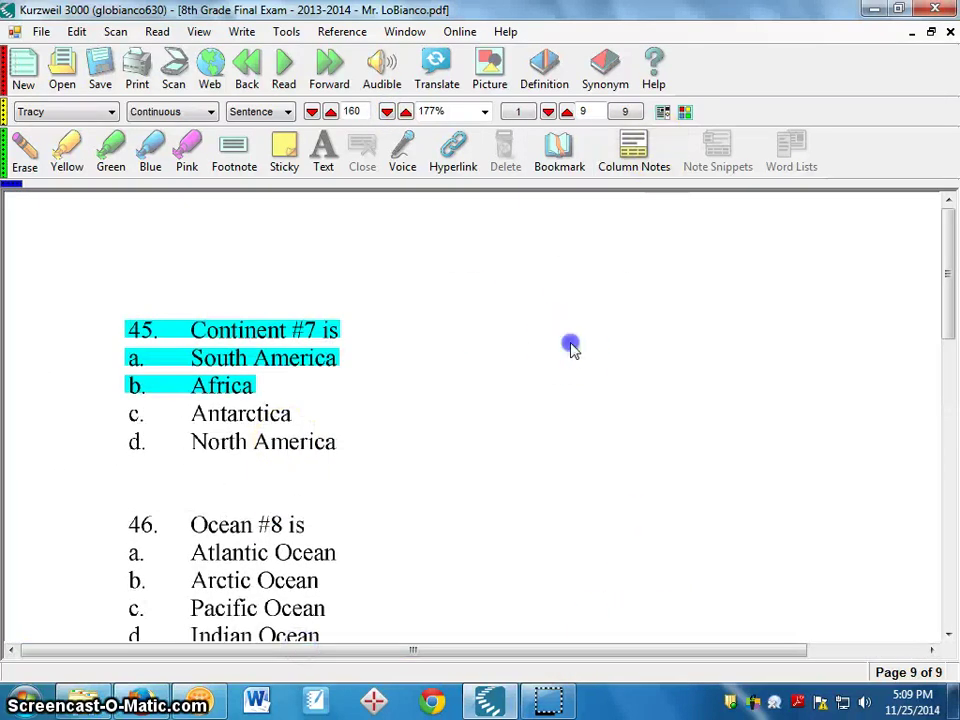
# Page back to page 1, then forward to page 2 with the directions and question 1.
pyautogui.click(548, 112)
pyautogui.click(548, 112)
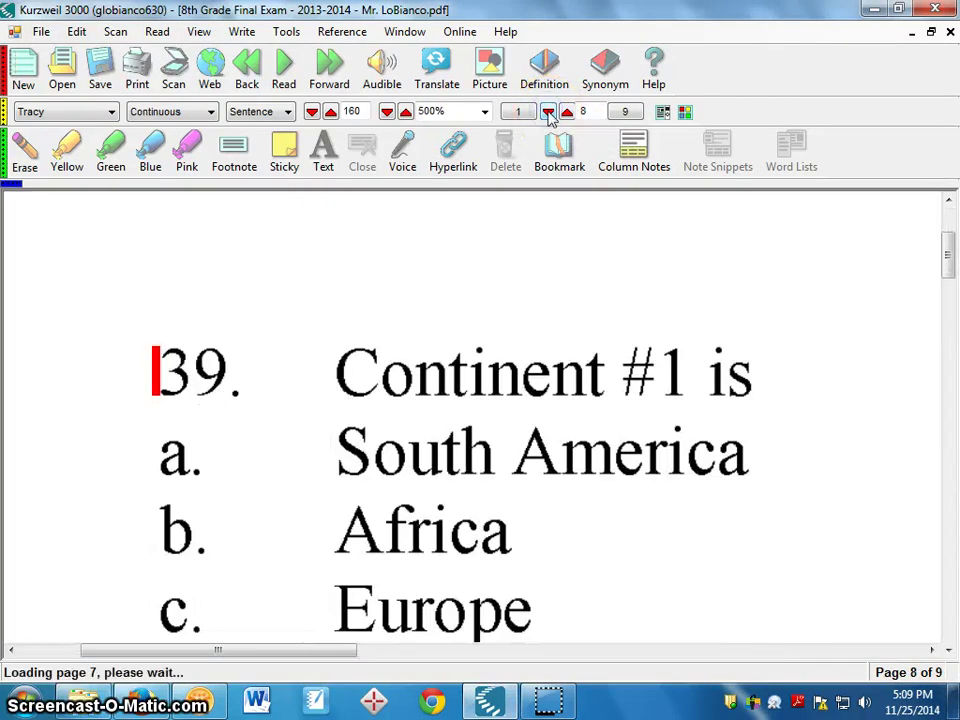
pyautogui.click(548, 112)
pyautogui.click(548, 112)
pyautogui.click(548, 112)
pyautogui.click(548, 112)
pyautogui.click(548, 112)
pyautogui.click(548, 112)
pyautogui.click(566, 112)
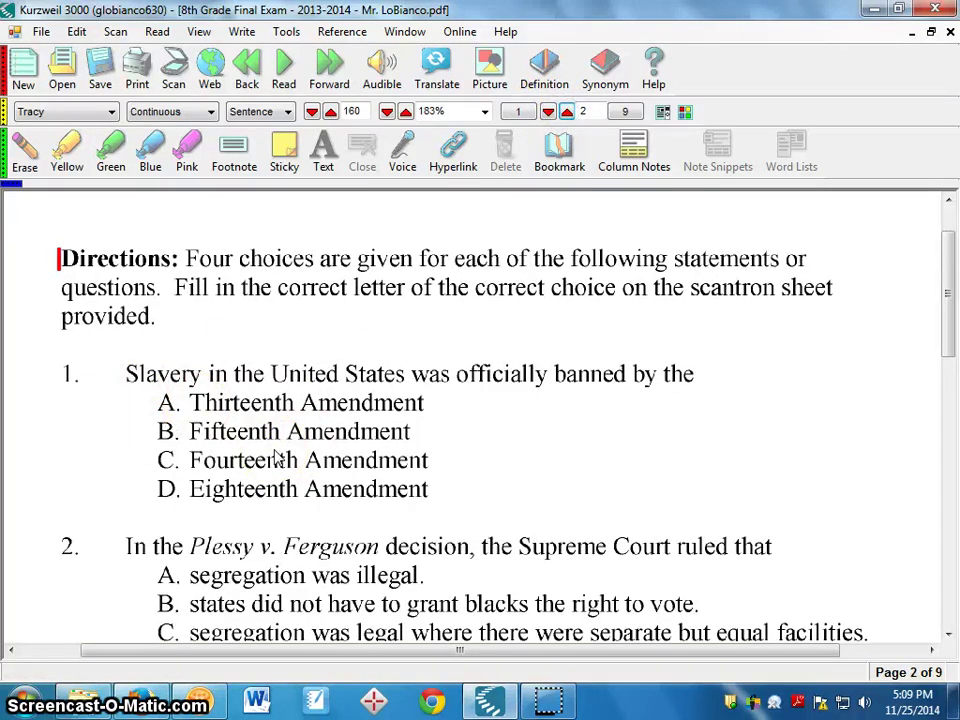
# Select the question 1 sentence, read it aloud, then stop the speech.
pyautogui.click(133, 400)
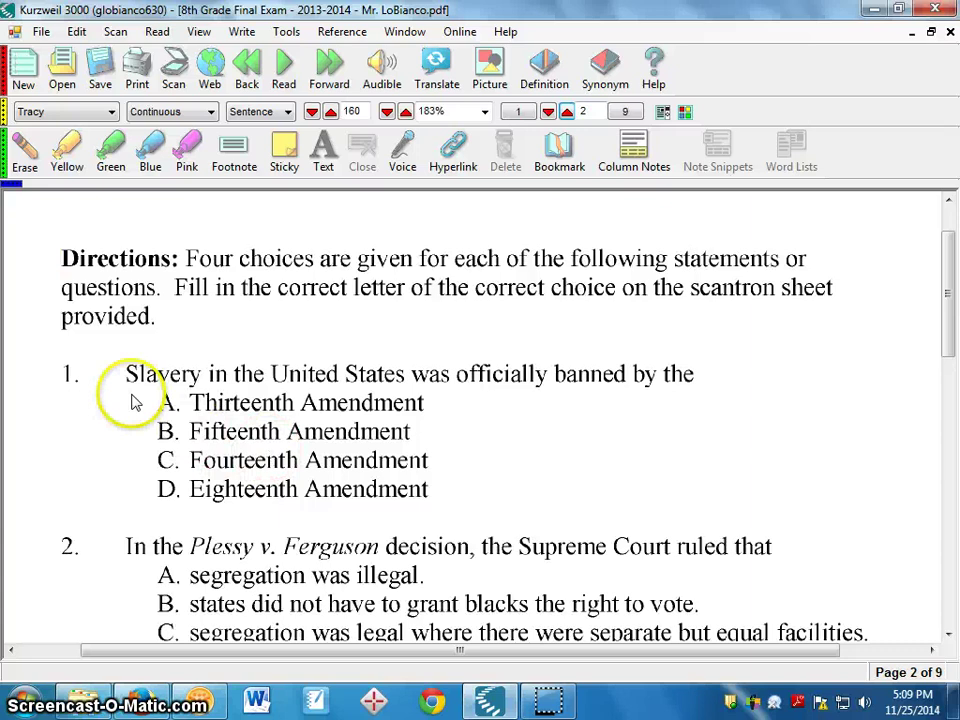
pyautogui.moveTo(133, 385); pyautogui.dragTo(700, 392)
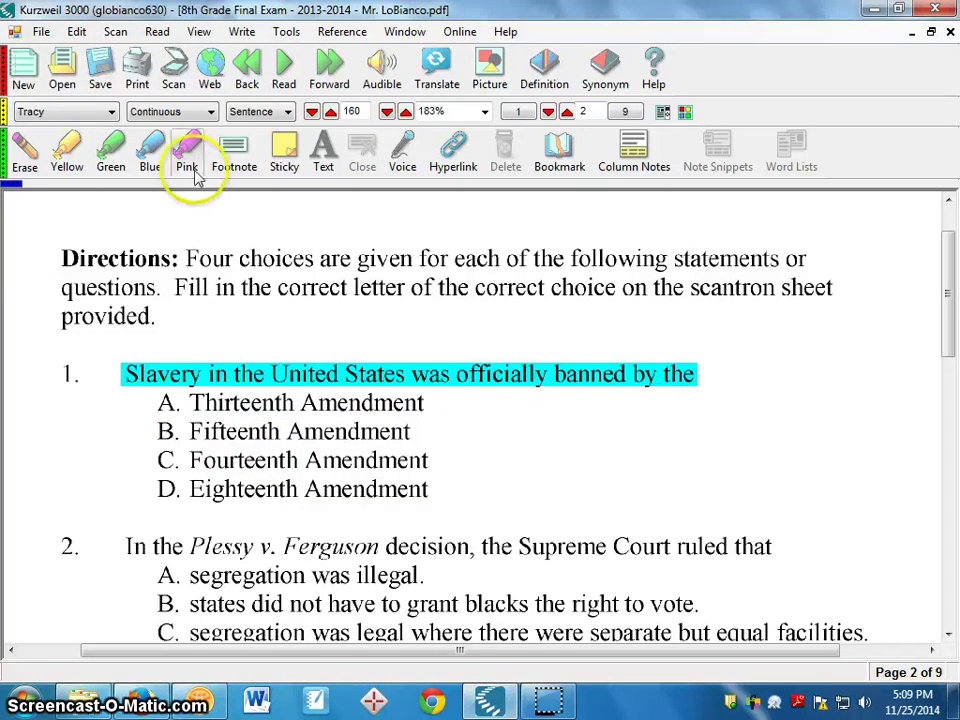
pyautogui.click(286, 80)
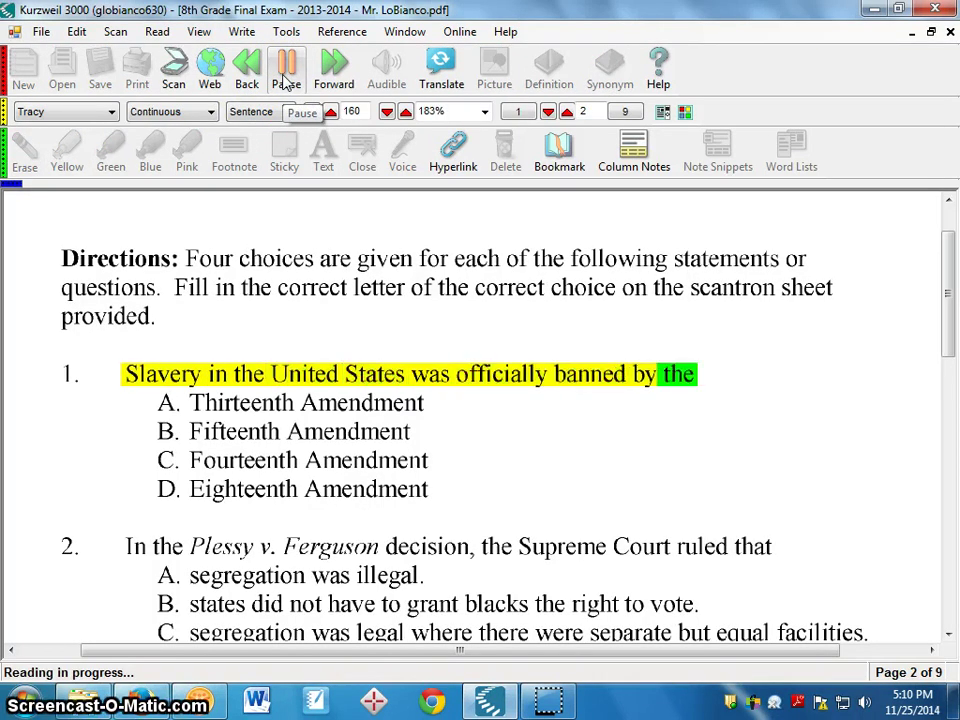
pyautogui.click(286, 80)
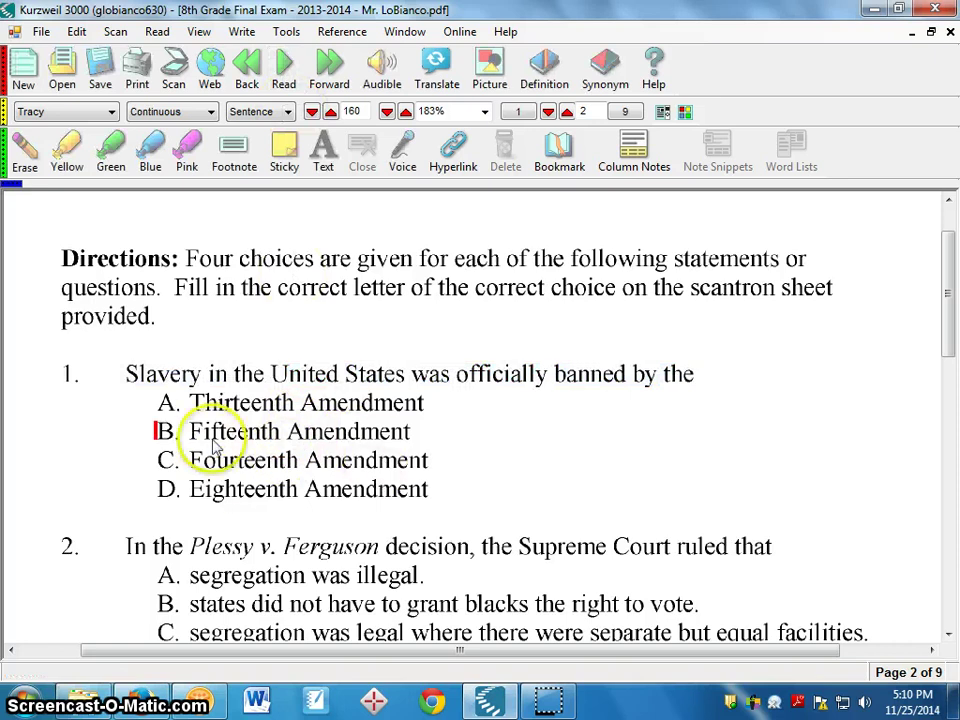
# Select the words 'Fourteenth Amendment', then all four answer choices of question 1.
pyautogui.click(275, 468)
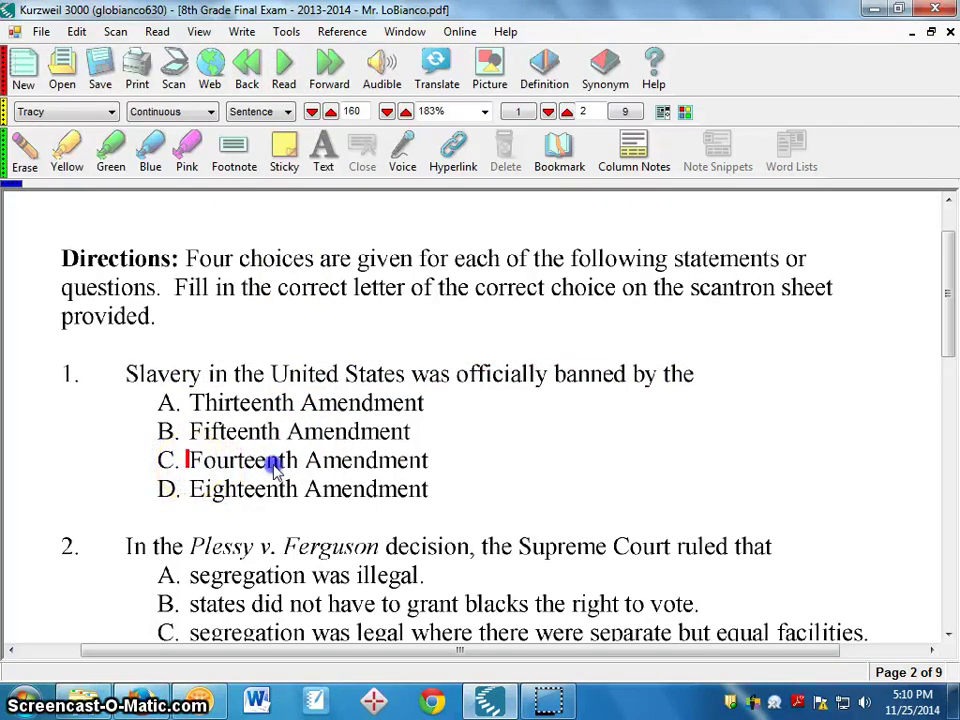
pyautogui.doubleClick(303, 464)
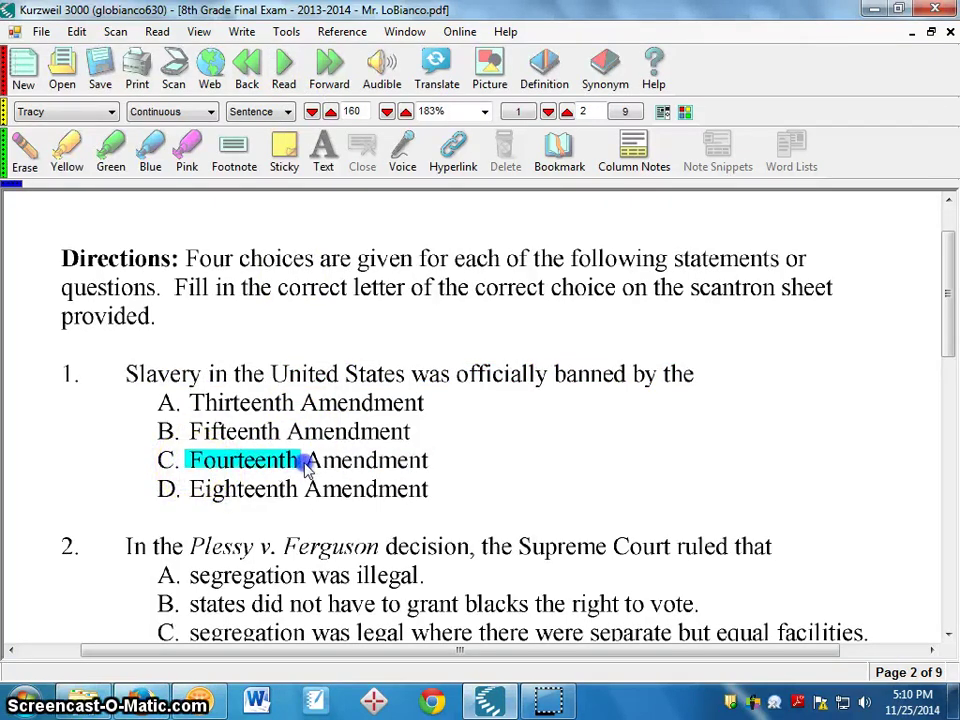
pyautogui.moveTo(305, 466); pyautogui.dragTo(426, 476)
pyautogui.moveTo(148, 410); pyautogui.dragTo(407, 500)
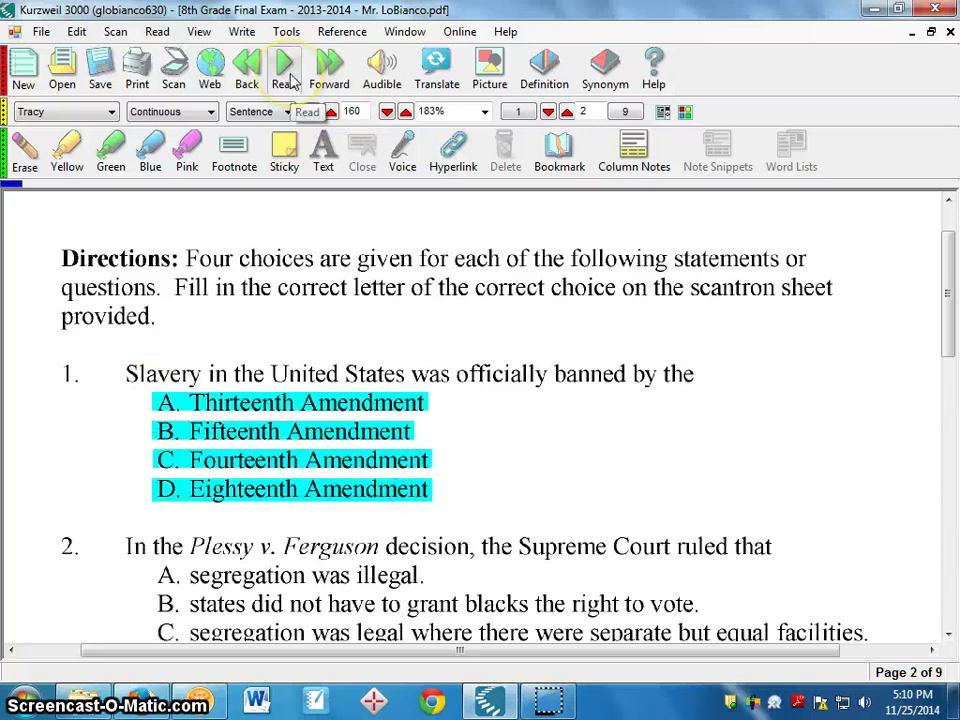
# Select question 2's Plessy v. Ferguson sentence and start reading it aloud.
pyautogui.click(474, 548)
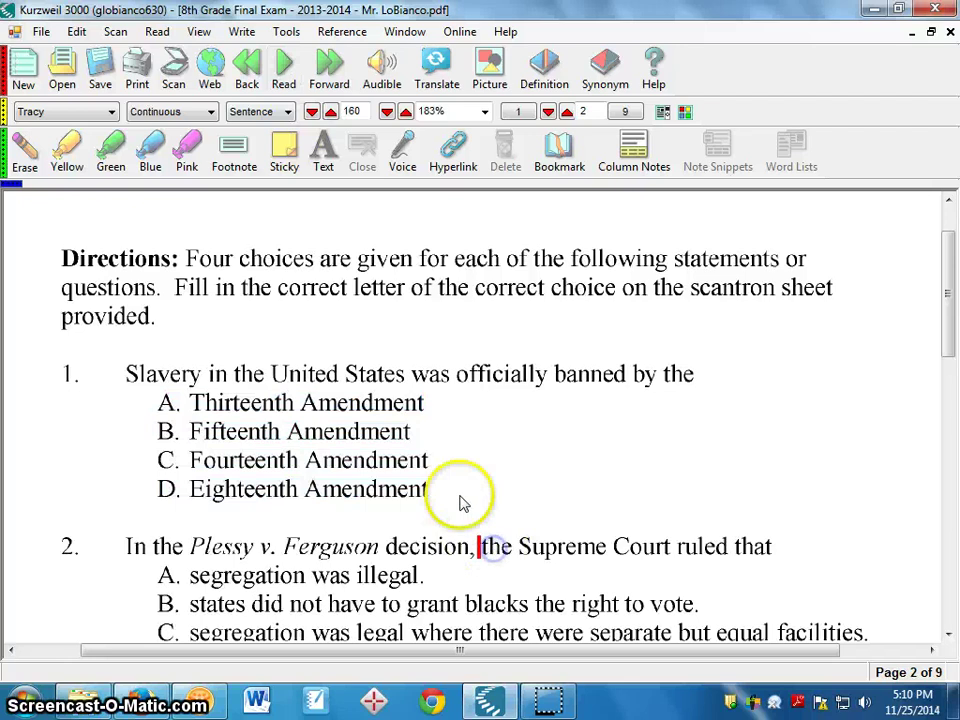
pyautogui.moveTo(122, 547); pyautogui.dragTo(772, 548)
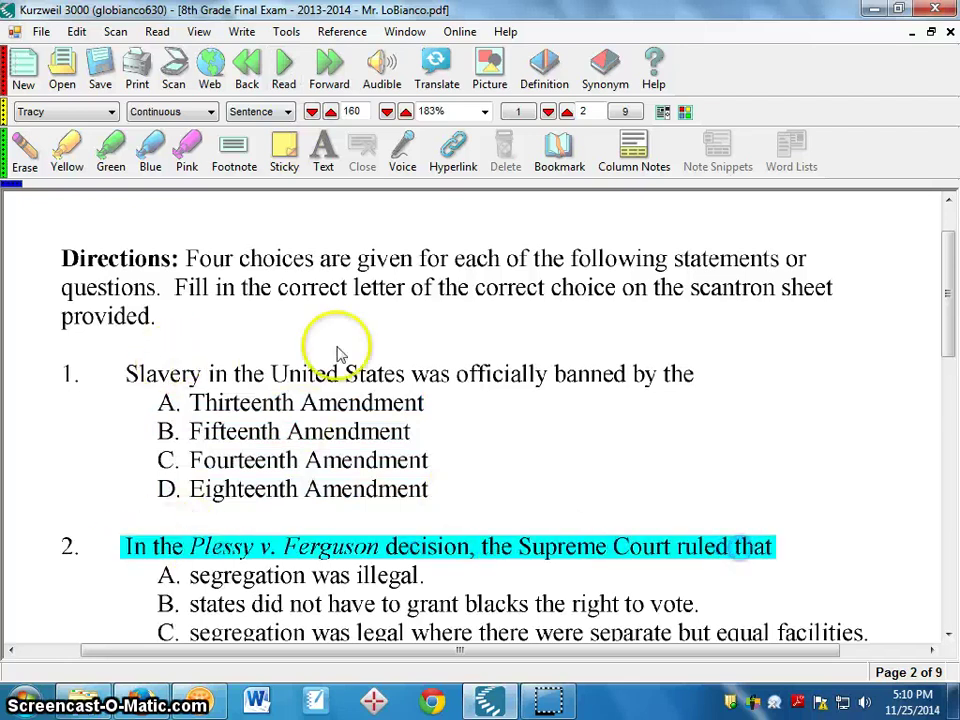
pyautogui.click(284, 70)
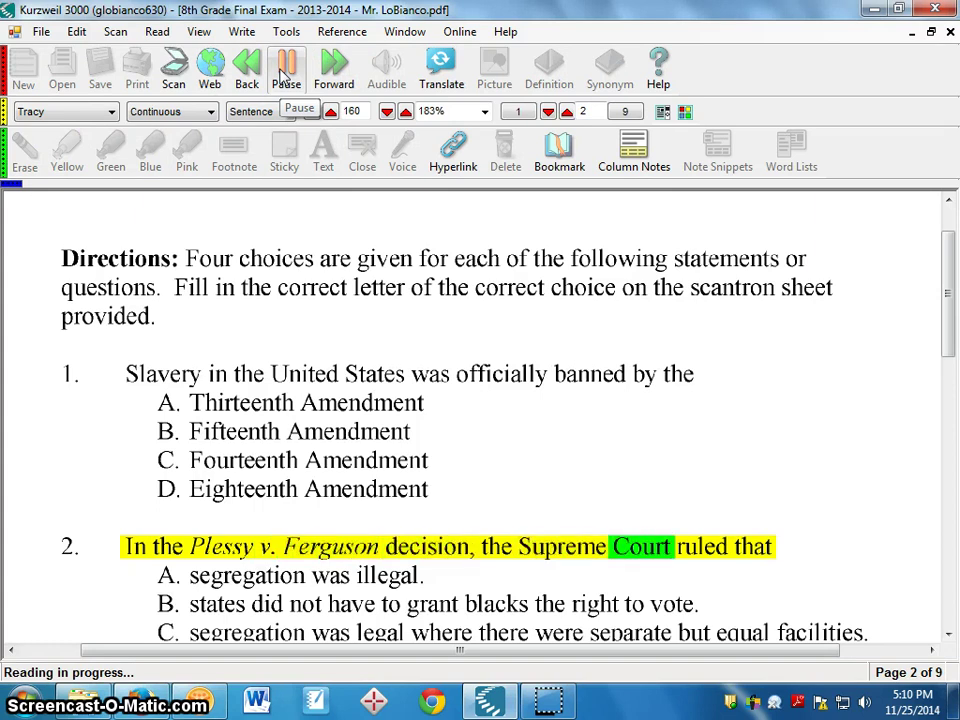
# Stop the read-aloud and scroll back up to place the reading position on page 2.
pyautogui.click(506, 499)
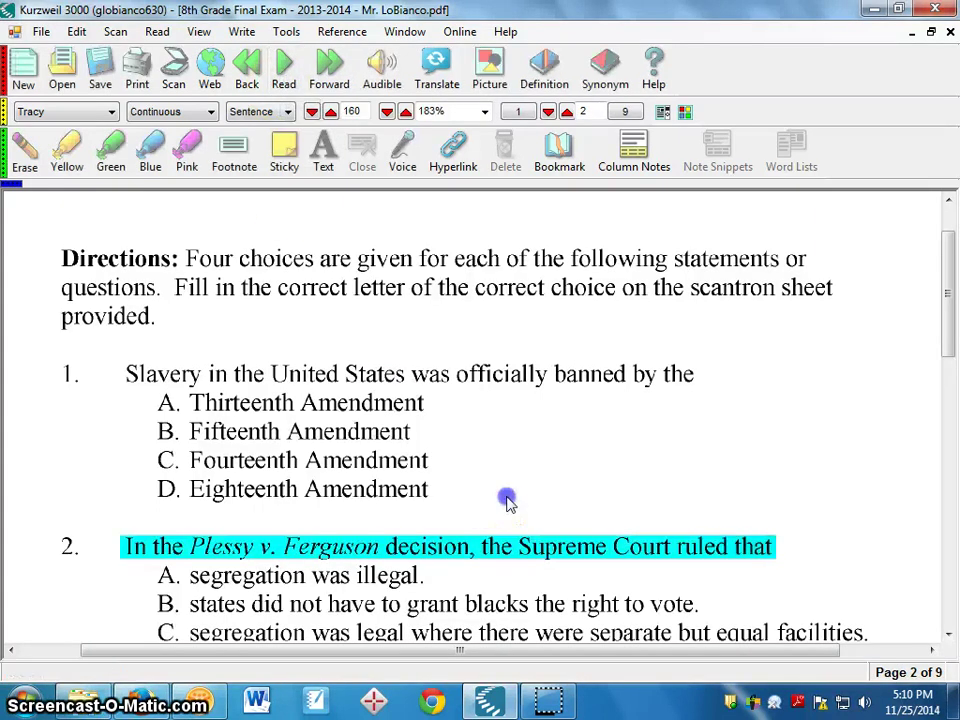
pyautogui.scroll(-3, 505, 490)
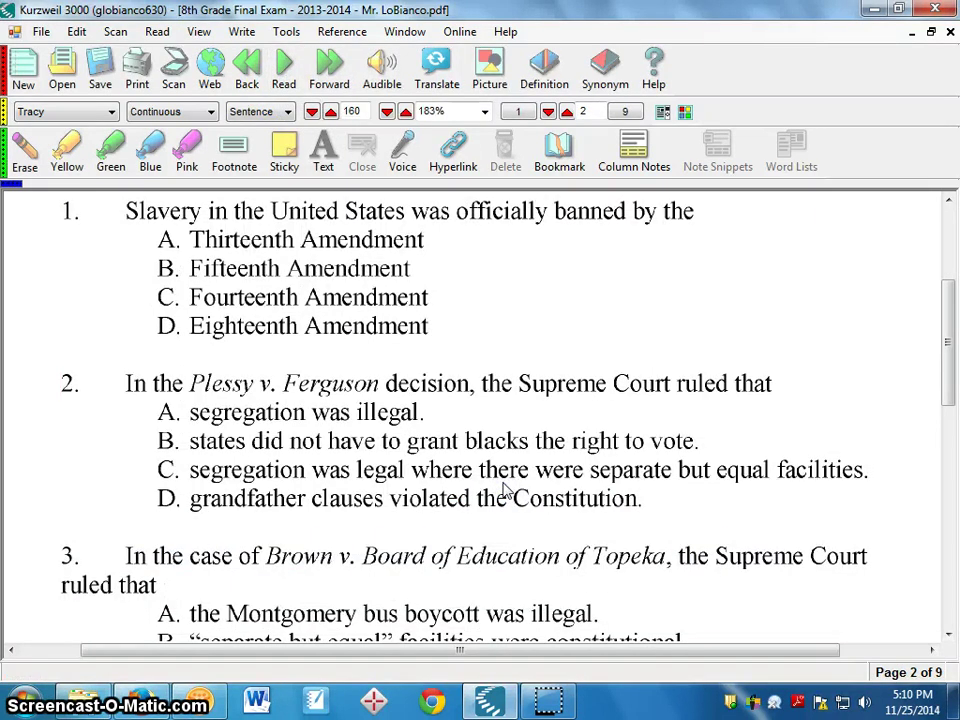
pyautogui.scroll(4, 505, 490)
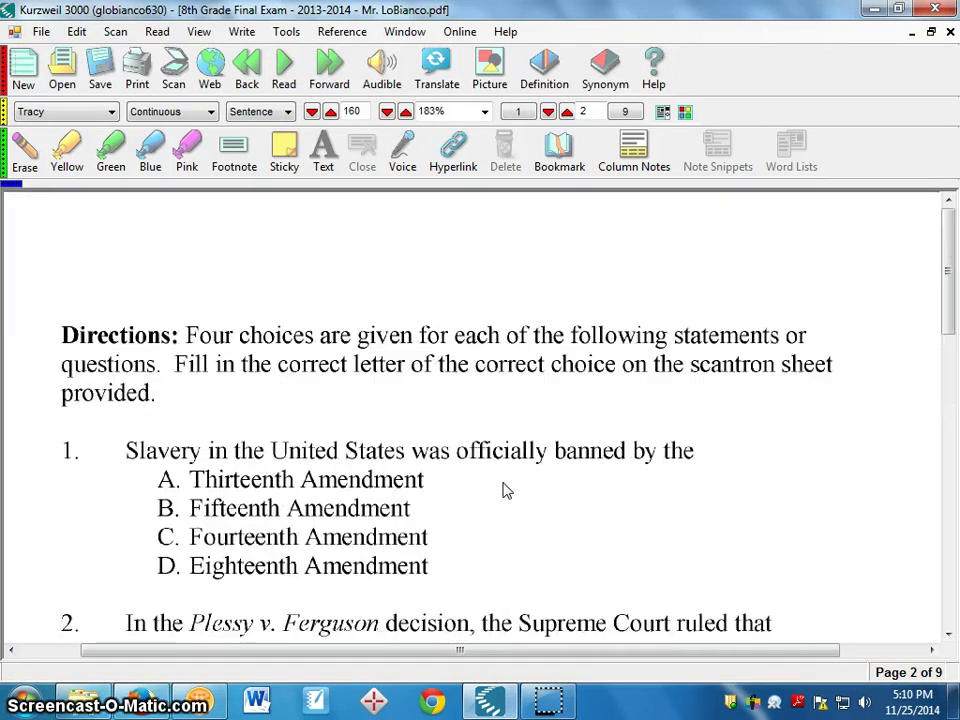
pyautogui.click(199, 265)
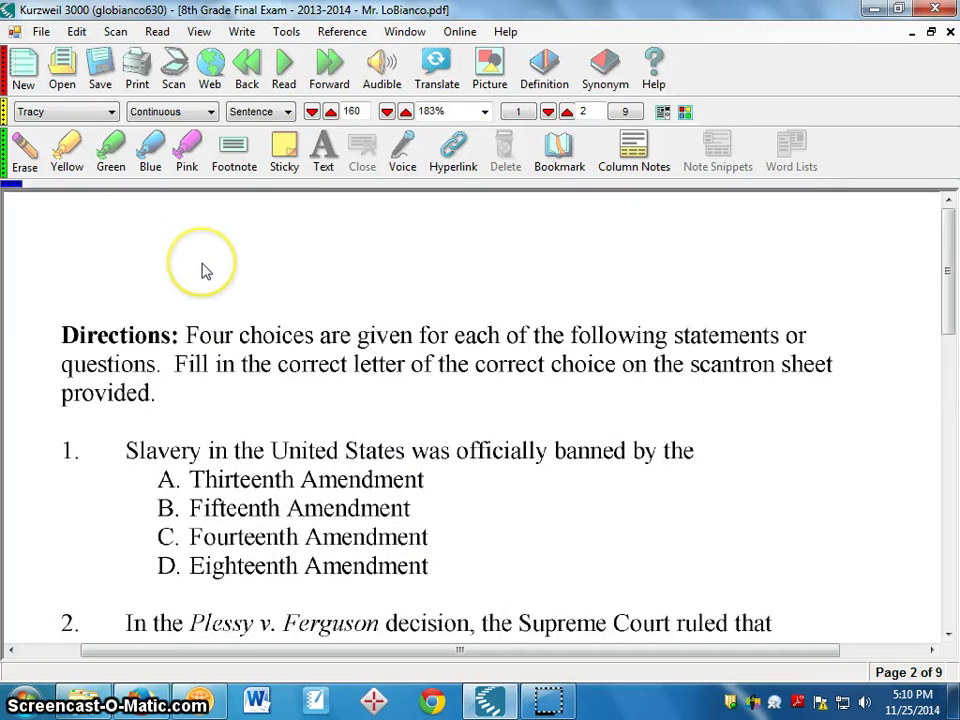
# Keep the Tracy voice and Sentence unit, then read the Directions aloud from the start.
pyautogui.click(104, 113)
pyautogui.click(94, 111)
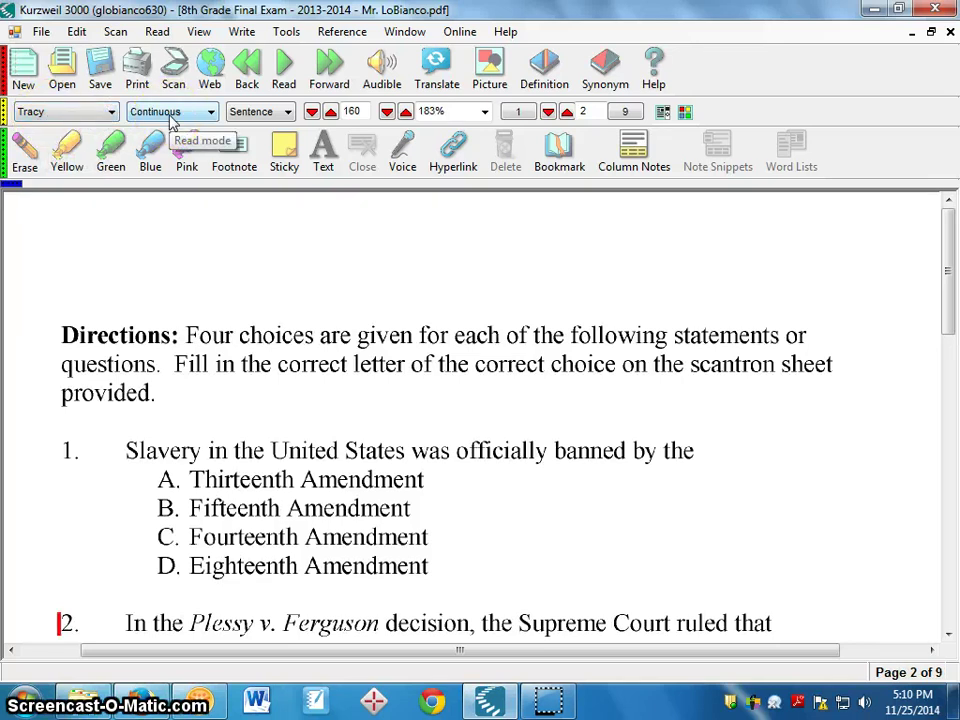
pyautogui.click(262, 111)
pyautogui.click(268, 112)
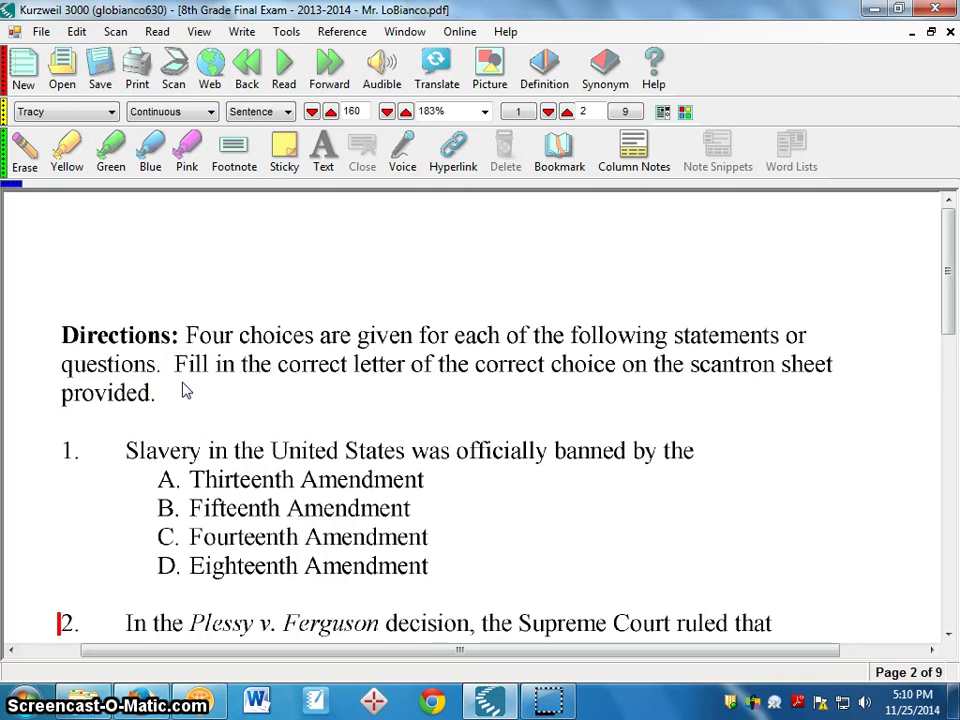
pyautogui.click(58, 335)
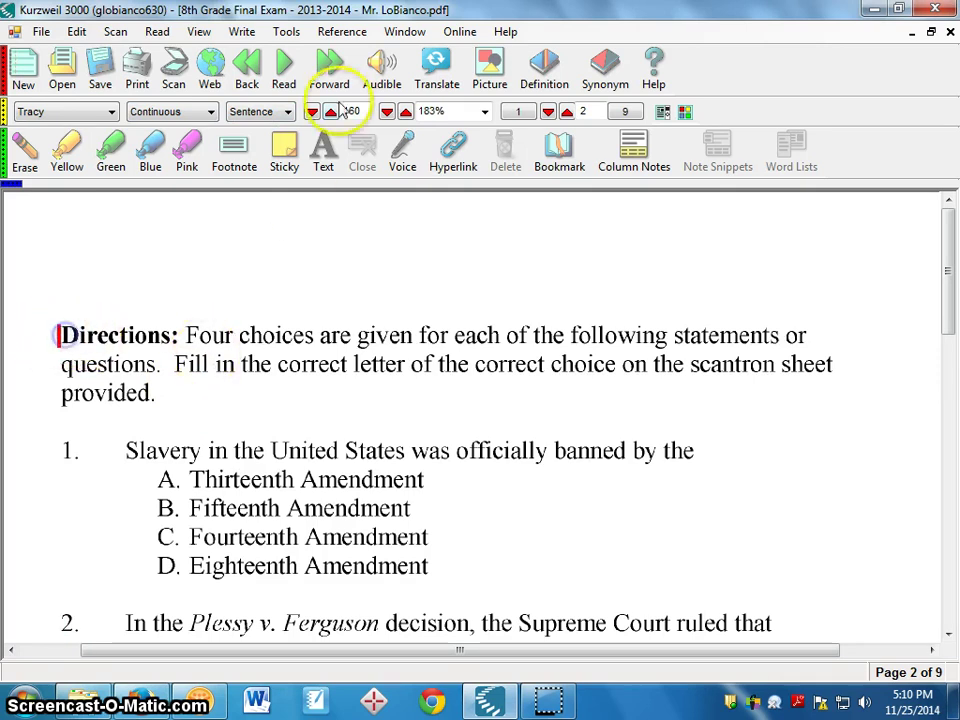
pyautogui.click(284, 80)
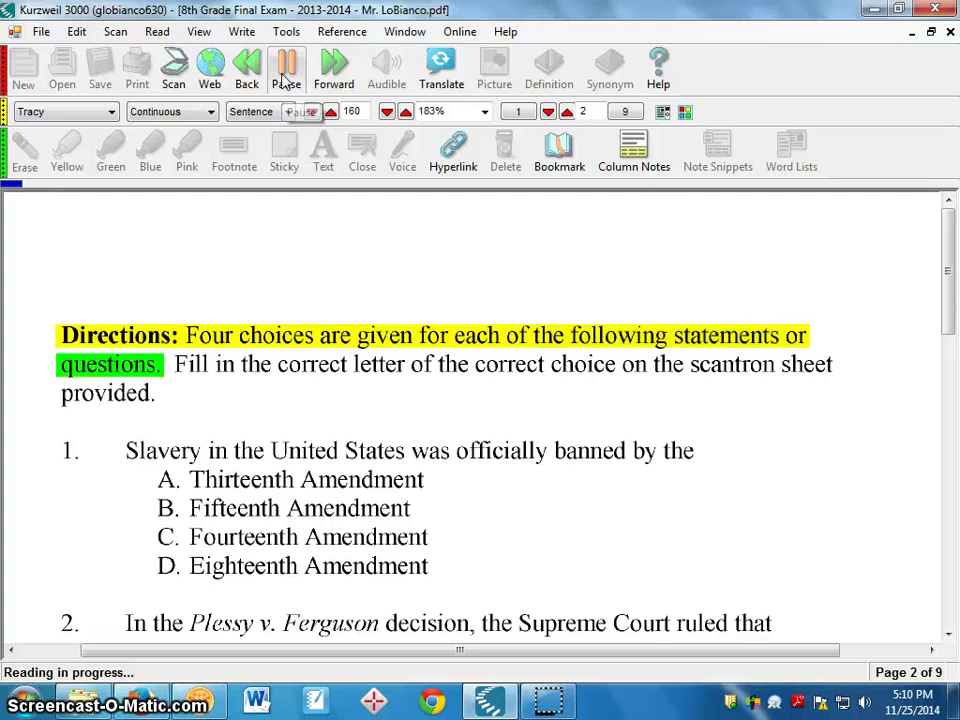
# Pause reading in the directions, leave the speed at 160, and collapse the Study Skills toolbar.
pyautogui.click(285, 79)
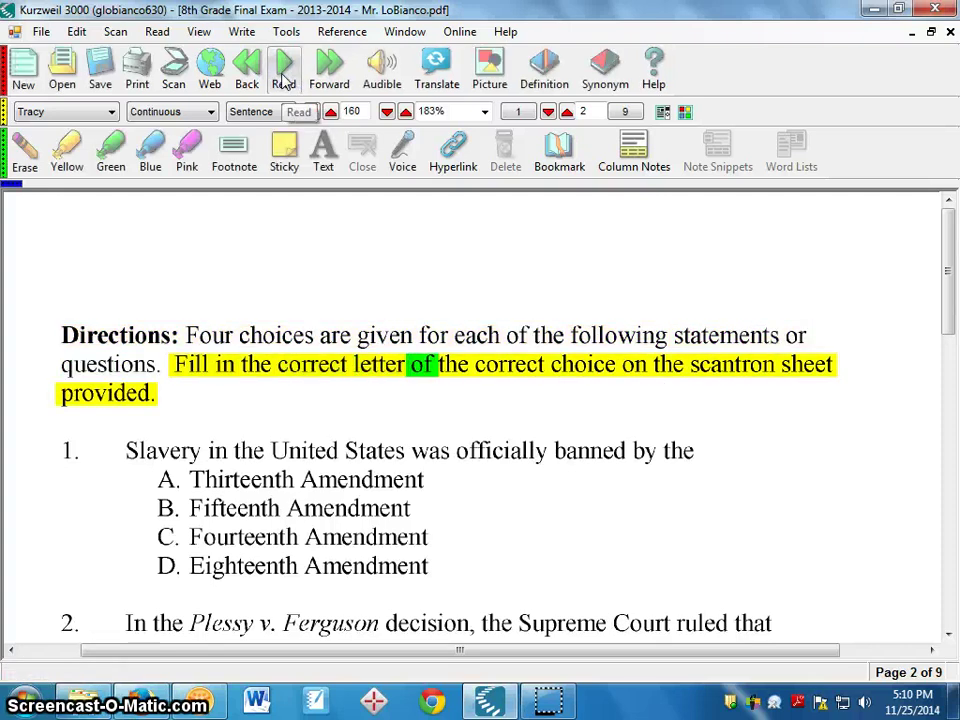
pyautogui.click(257, 420)
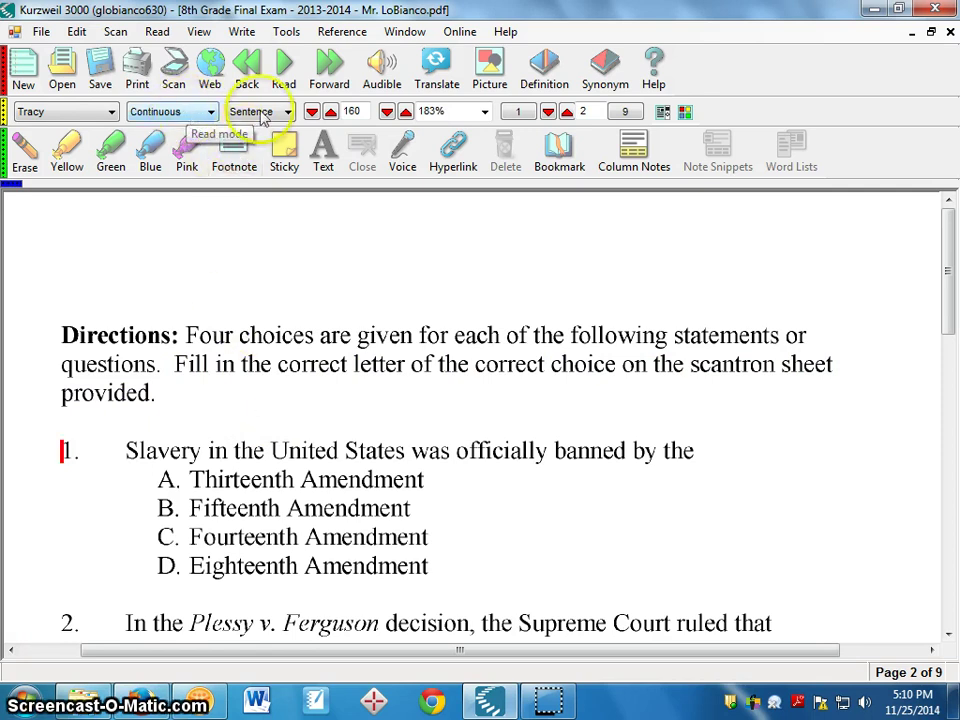
pyautogui.click(336, 114)
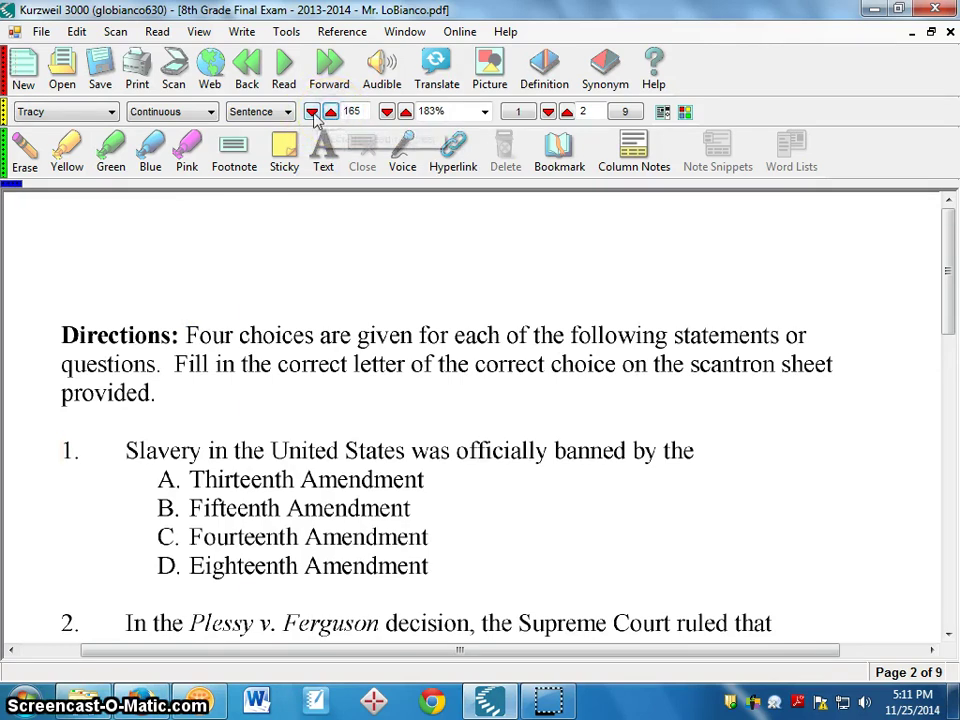
pyautogui.click(304, 422)
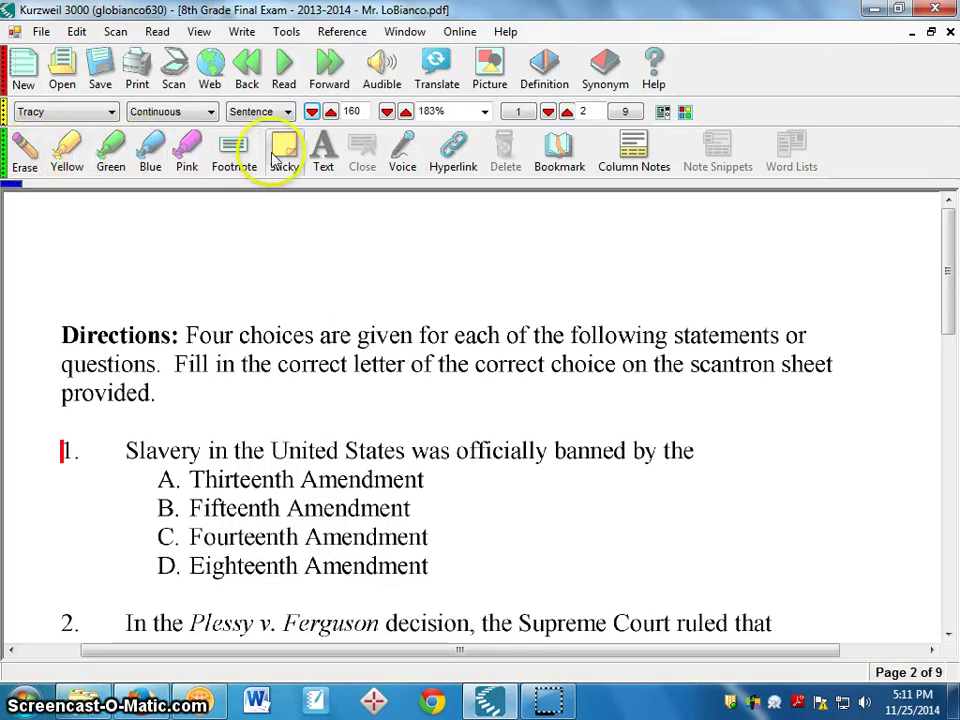
pyautogui.click(8, 140)
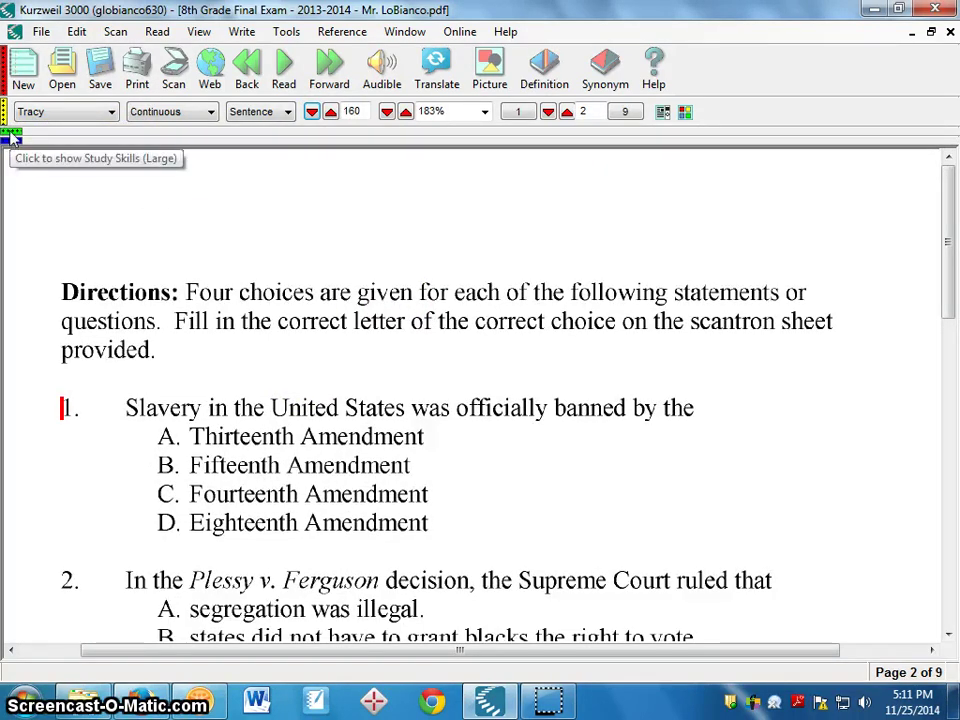
# Re-expand the Study Skills toolbar, add a text note 'W' beside answer B, then delete it.
pyautogui.click(10, 138)
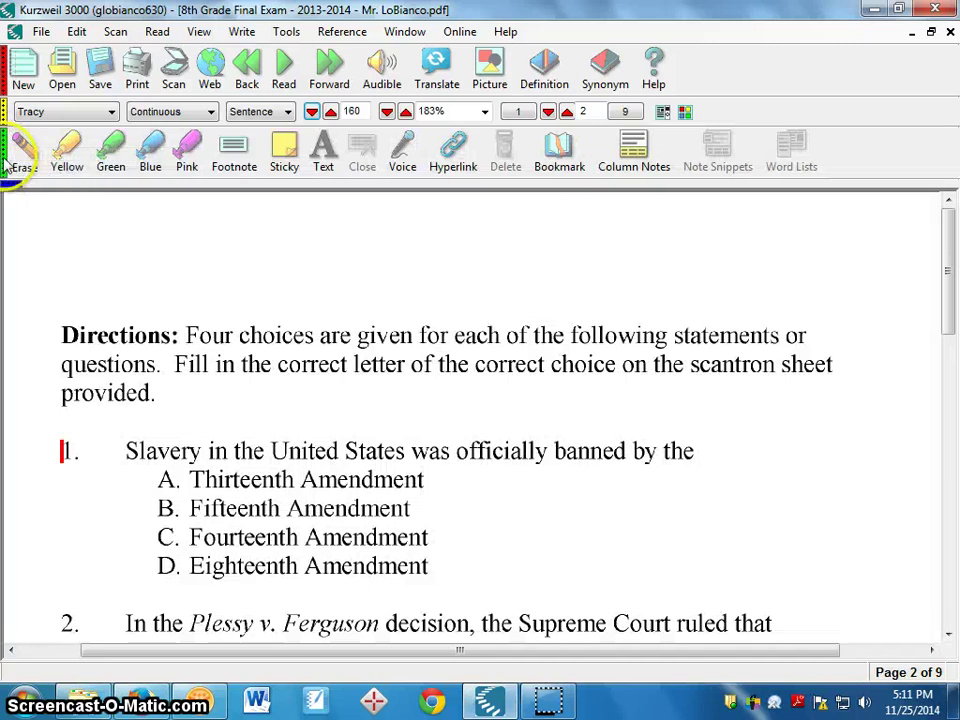
pyautogui.click(12, 148)
pyautogui.click(12, 138)
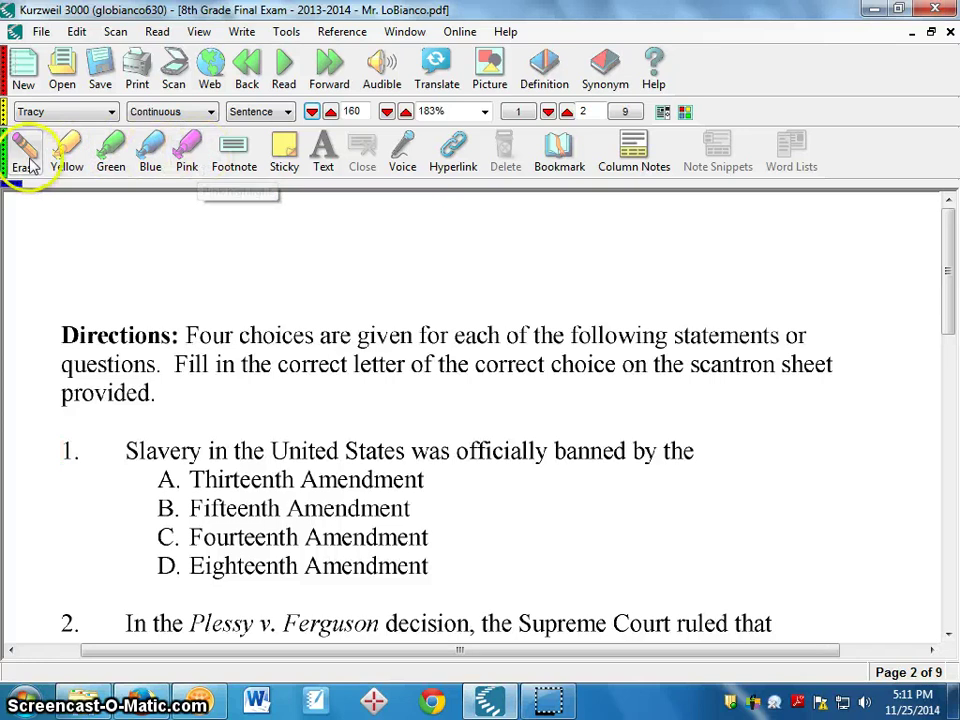
pyautogui.click(324, 155)
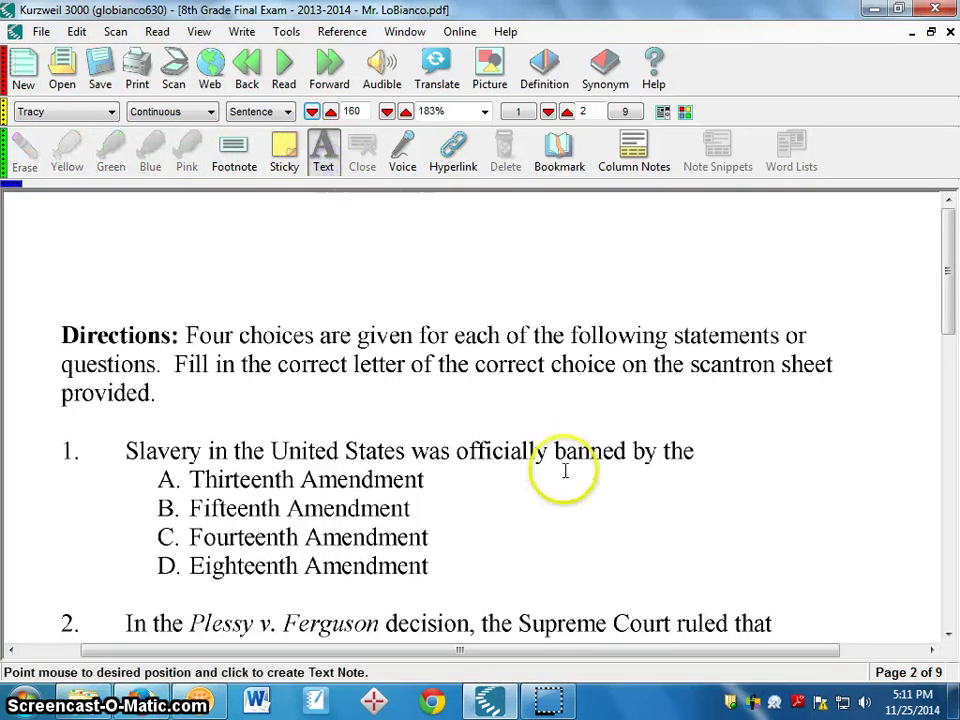
pyautogui.click(555, 509)
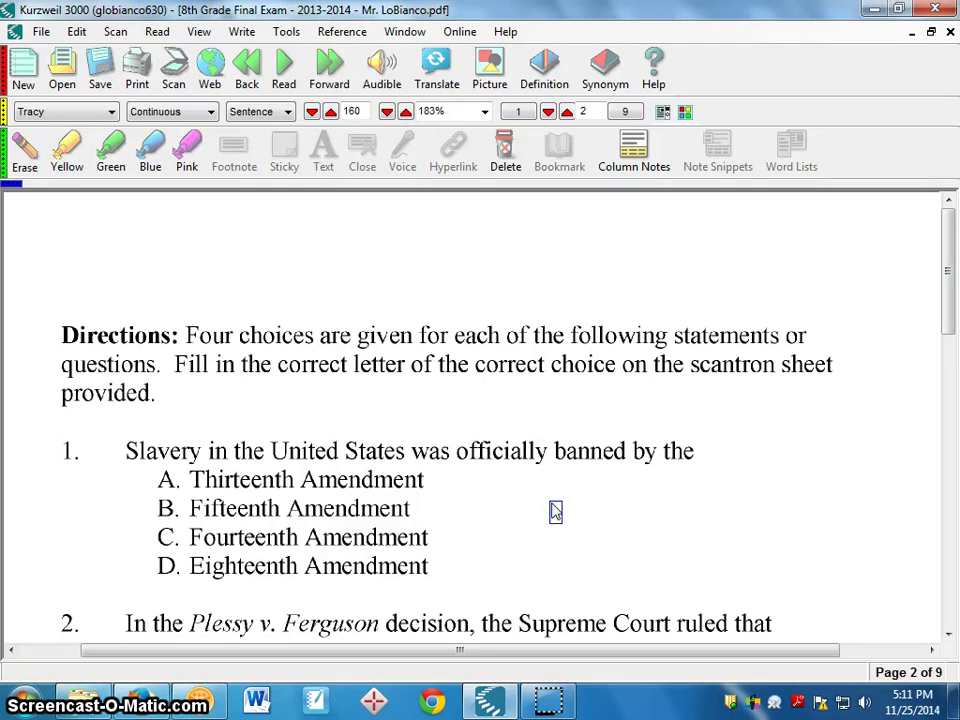
pyautogui.write('W')
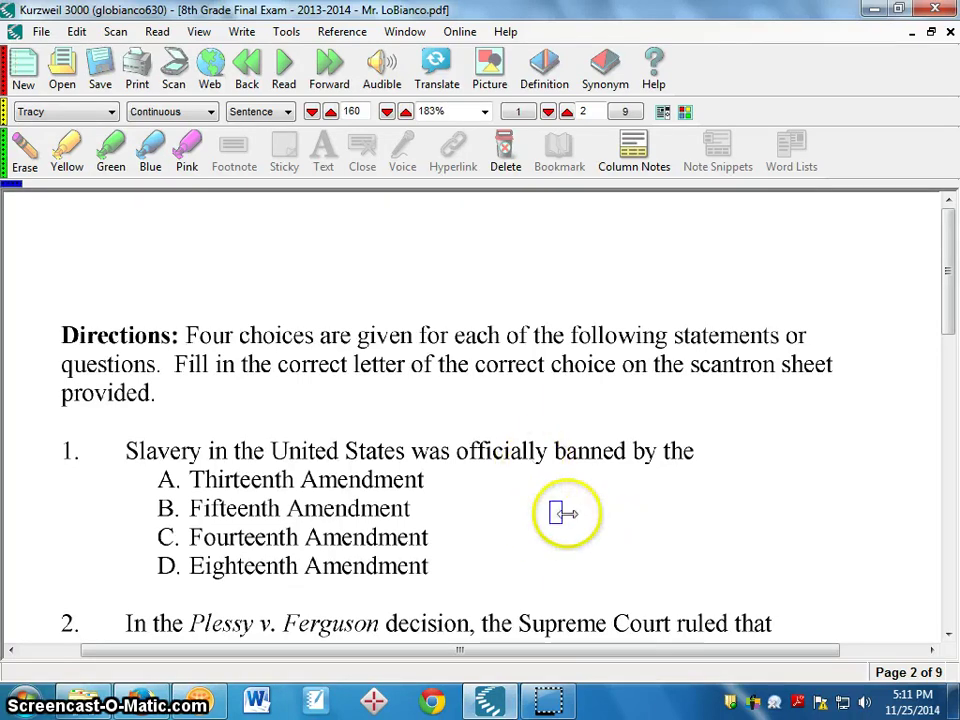
pyautogui.click(507, 152)
pyautogui.click(511, 414)
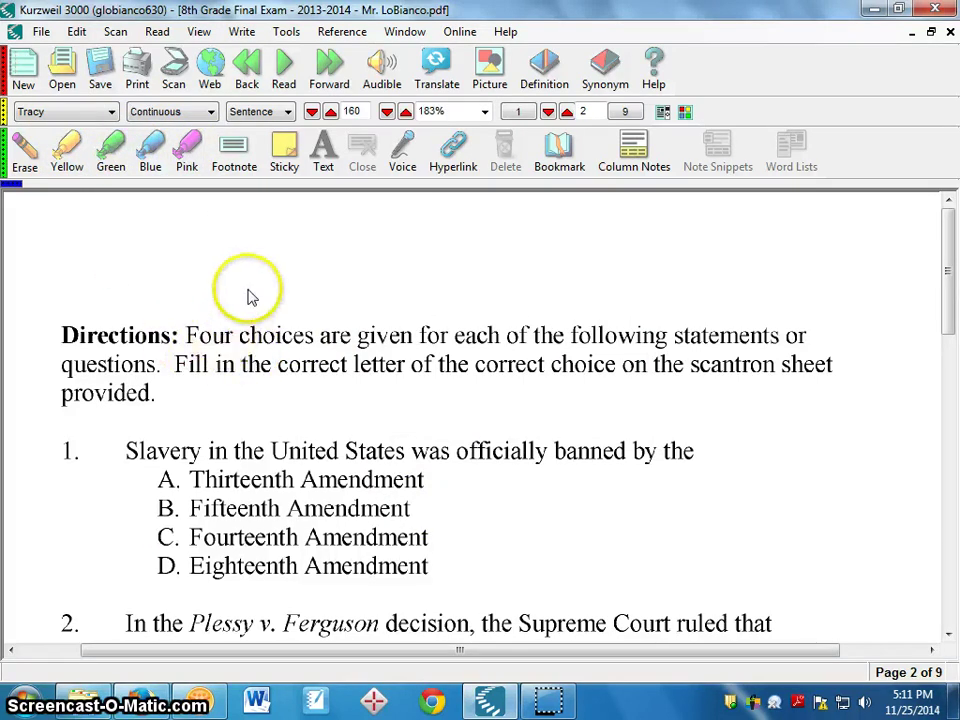
# Start File > Save As, browse the personal network home drive, then cancel.
pyautogui.click(75, 208)
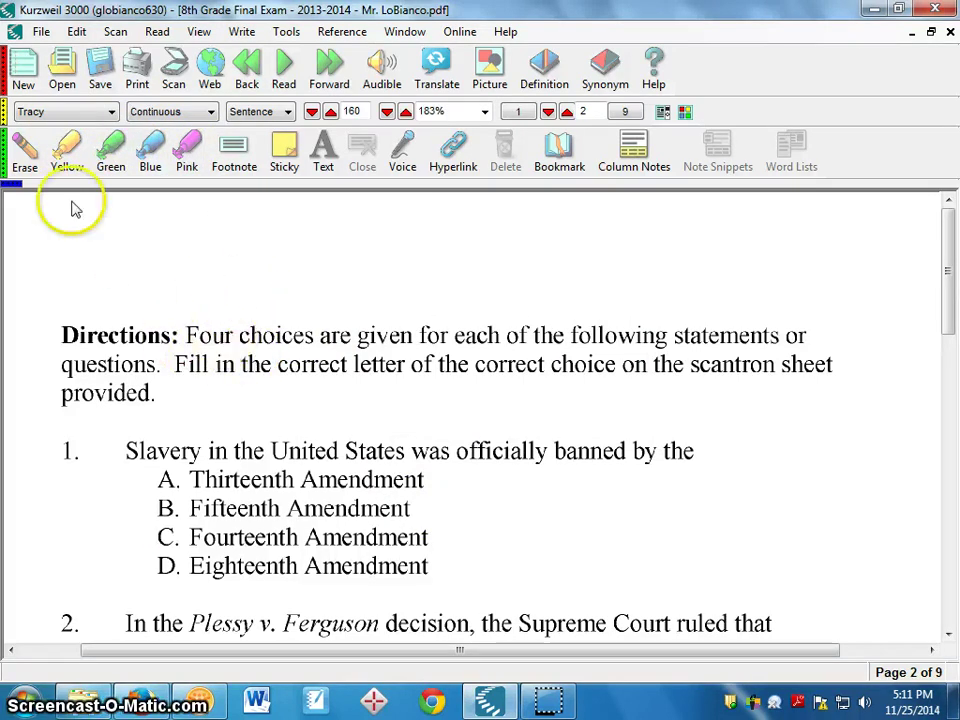
pyautogui.click(41, 31)
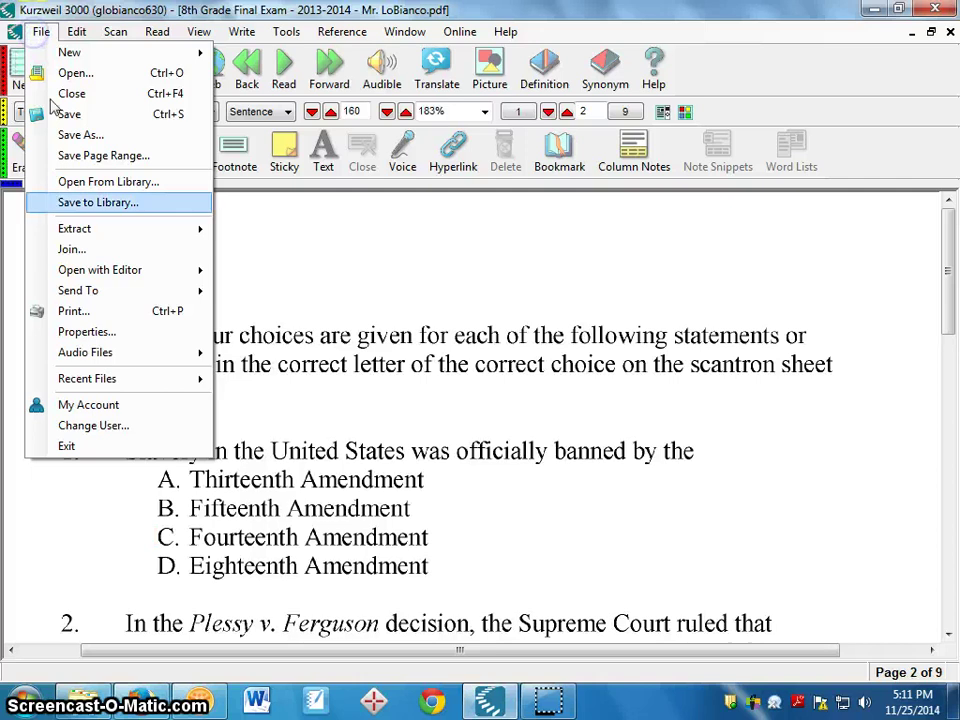
pyautogui.click(115, 142)
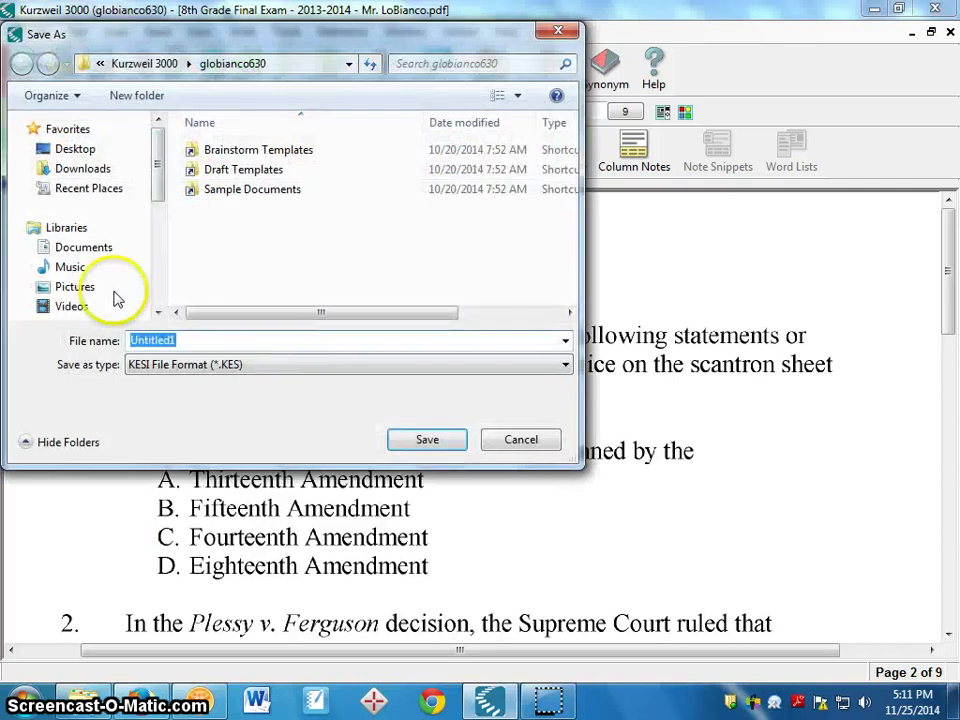
pyautogui.moveTo(160, 178); pyautogui.dragTo(155, 251)
pyautogui.click(100, 219)
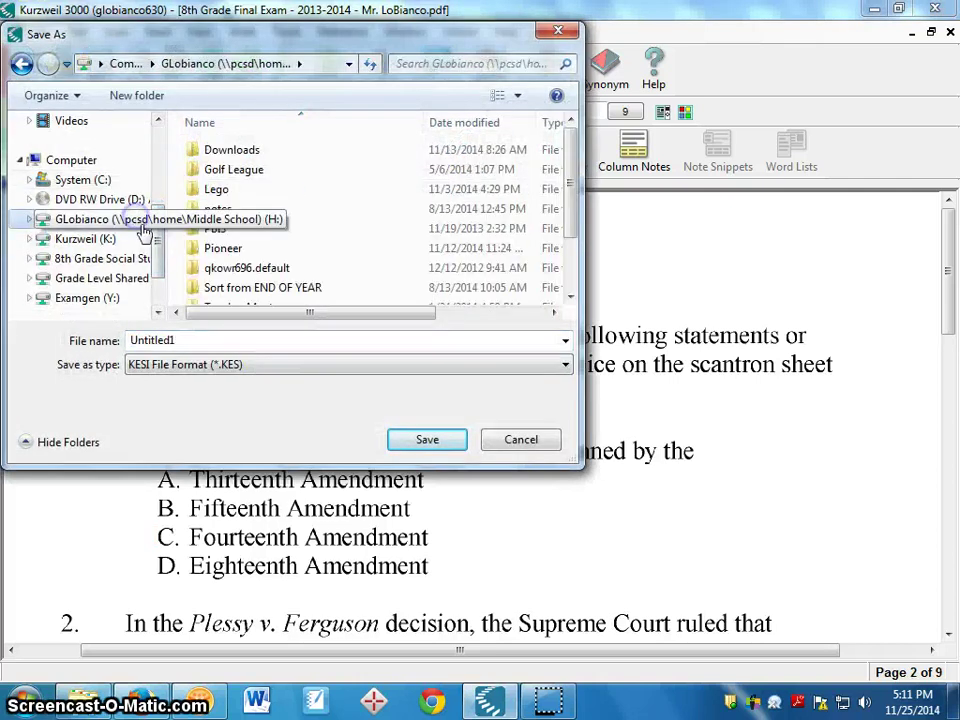
pyautogui.click(255, 340)
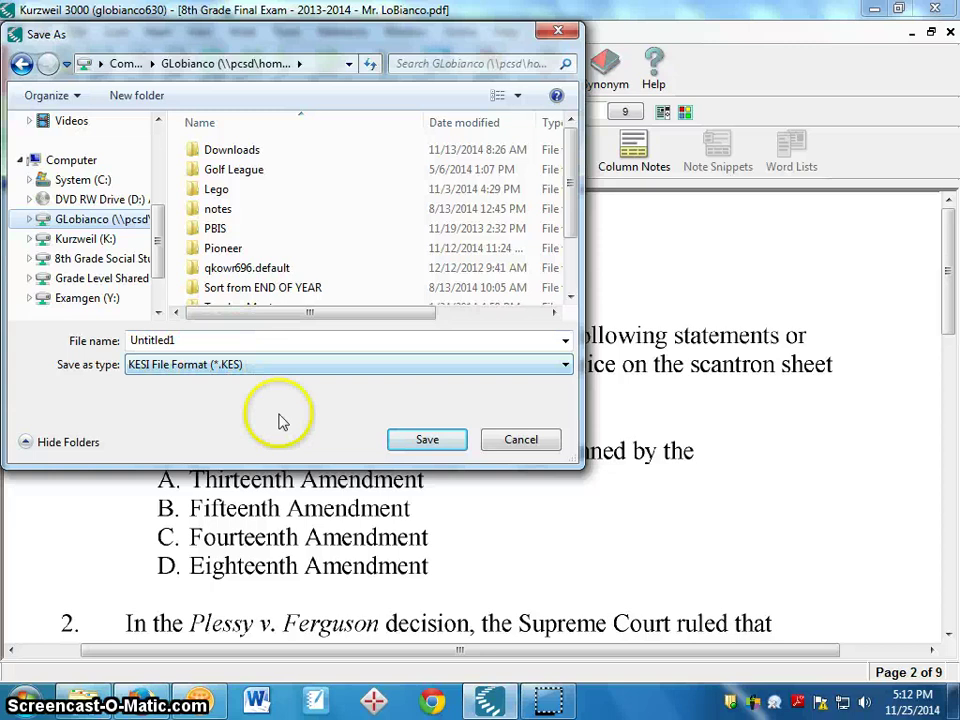
pyautogui.click(518, 440)
# Open the File > Print options and close them without printing.
pyautogui.click(38, 30)
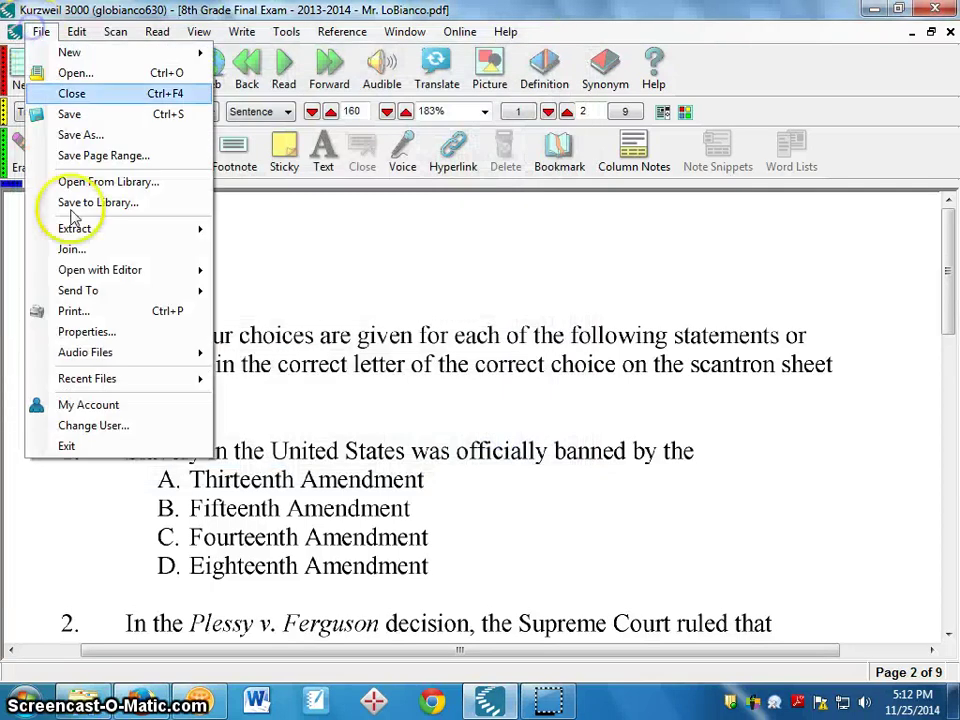
pyautogui.click(110, 311)
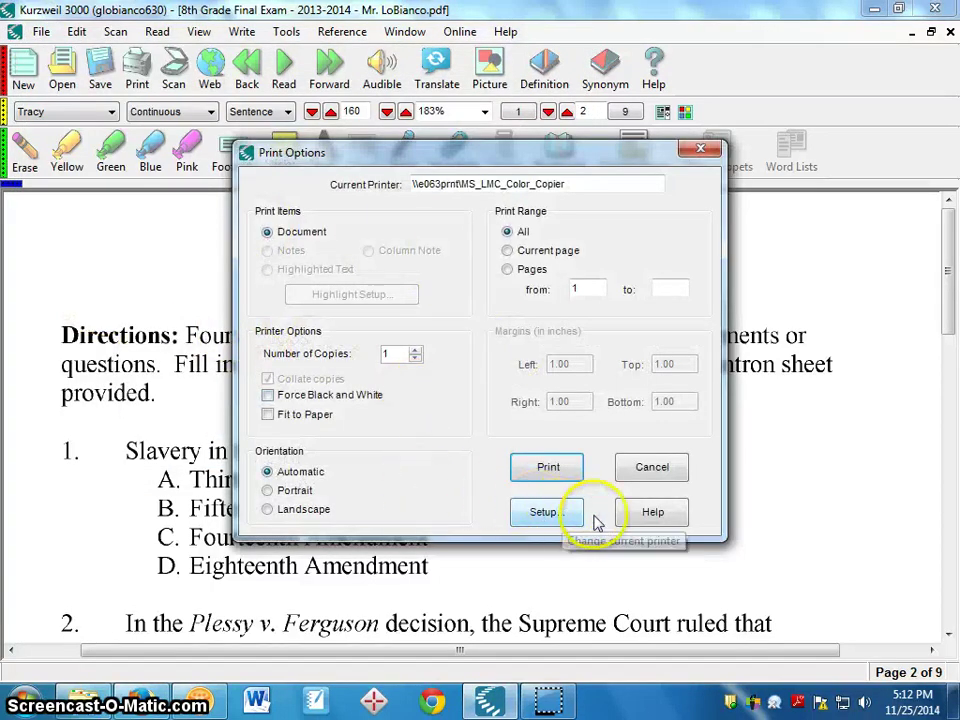
pyautogui.click(682, 478)
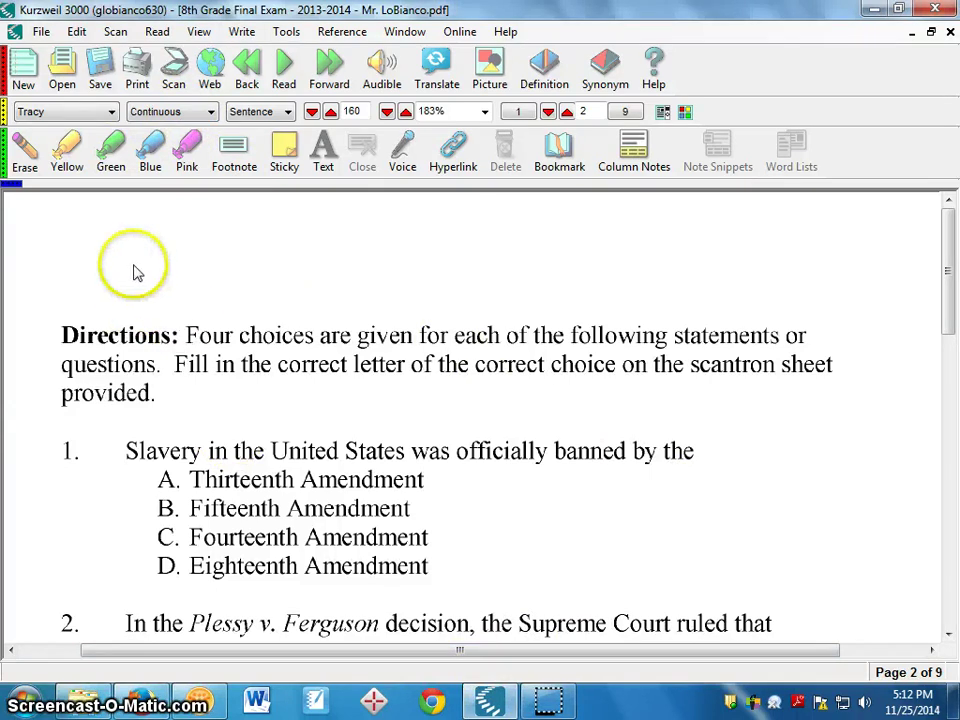
# Start Save As and browse to Kurzweil (K:) > MS Kurzweil > Teacher folders.
pyautogui.click(40, 34)
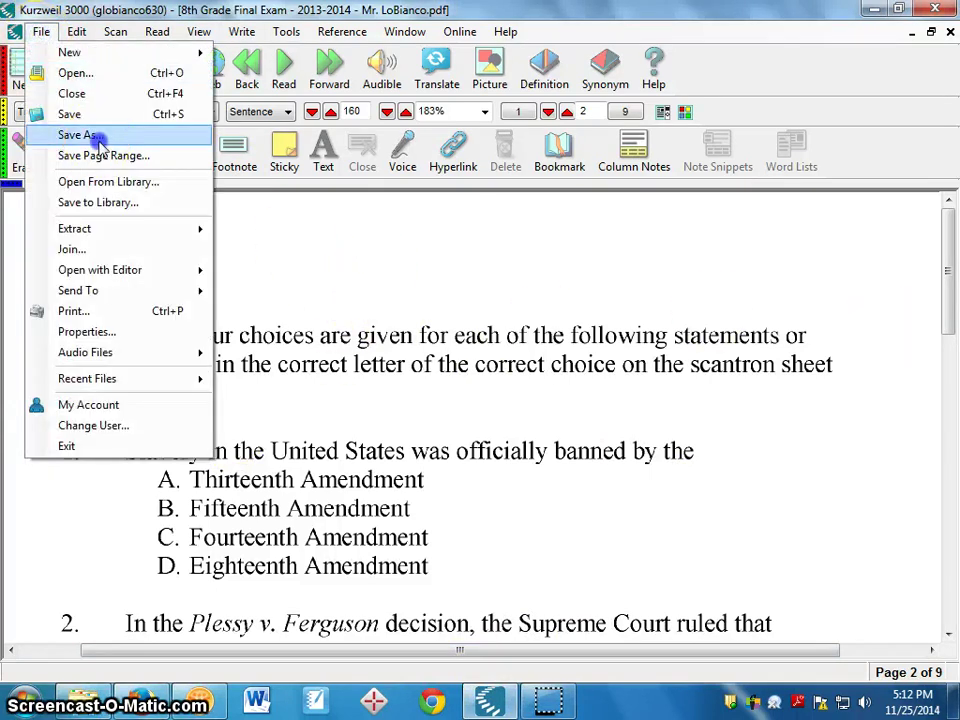
pyautogui.click(96, 133)
pyautogui.moveTo(155, 162); pyautogui.dragTo(160, 252)
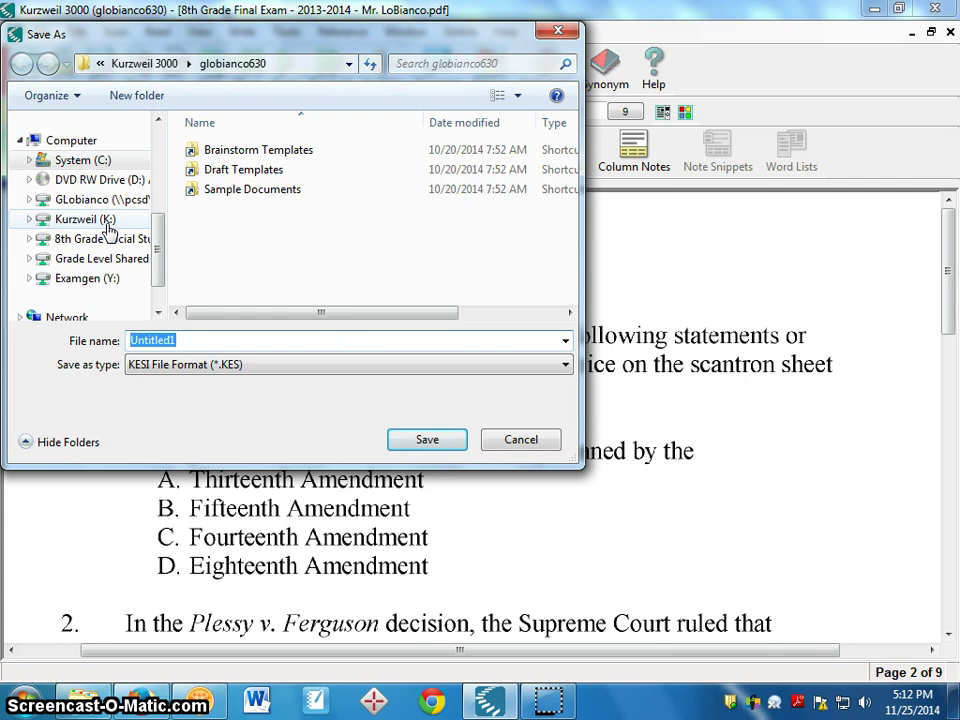
pyautogui.click(108, 221)
pyautogui.click(240, 231)
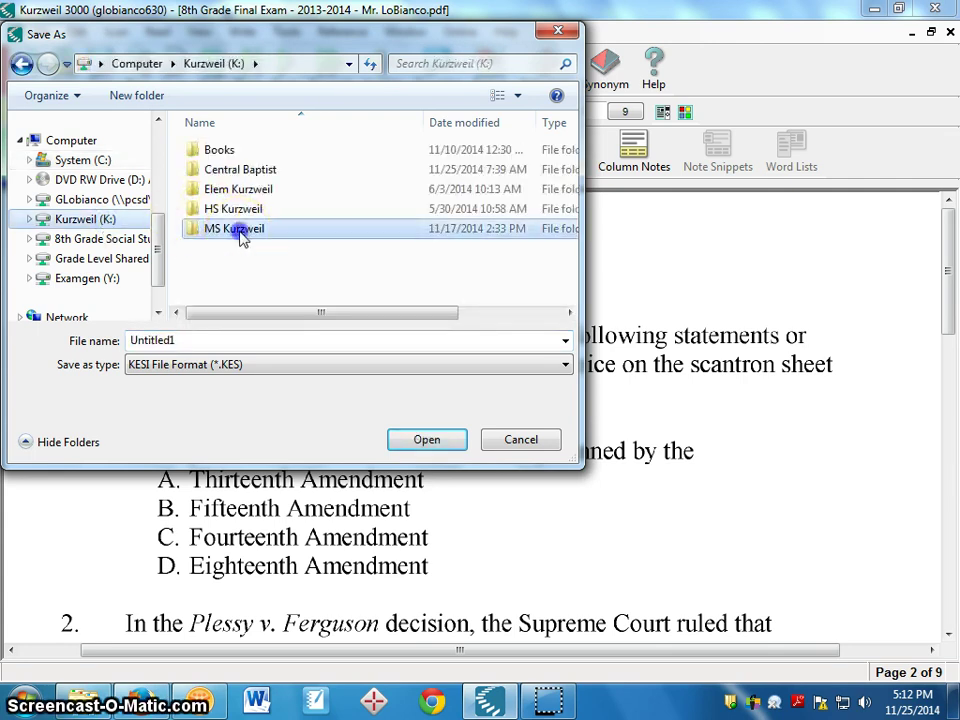
pyautogui.doubleClick(240, 231)
pyautogui.click(208, 223)
pyautogui.doubleClick(208, 223)
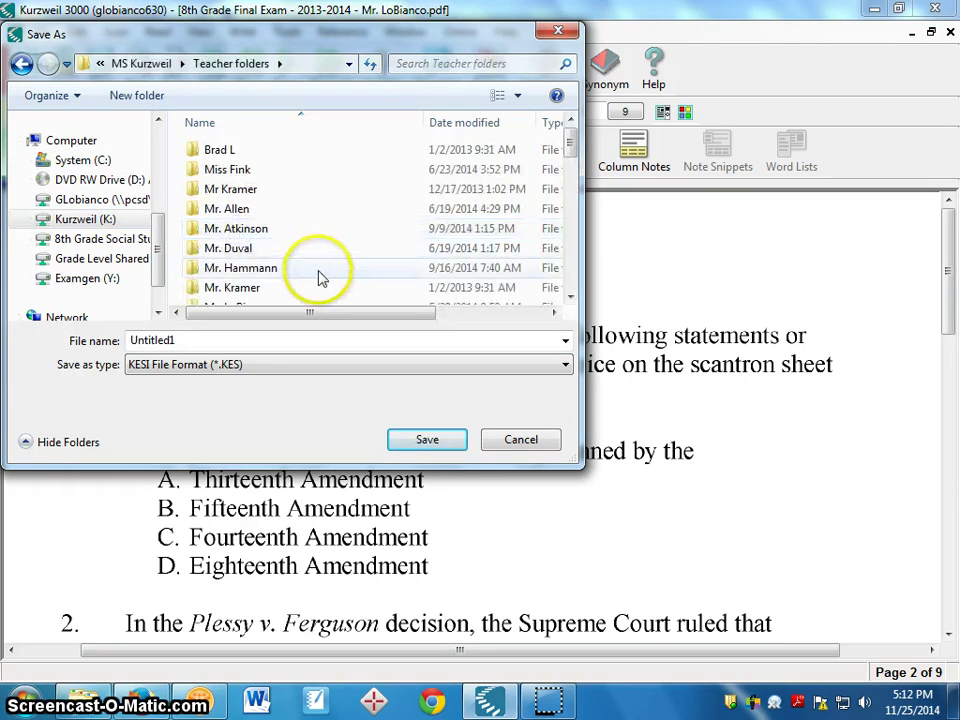
# In the teacher's own folder, save the document as 'Grade 8 Test'.
pyautogui.scroll(-1, 320, 278)
pyautogui.click(250, 253)
pyautogui.doubleClick(250, 253)
pyautogui.doubleClick(190, 345)
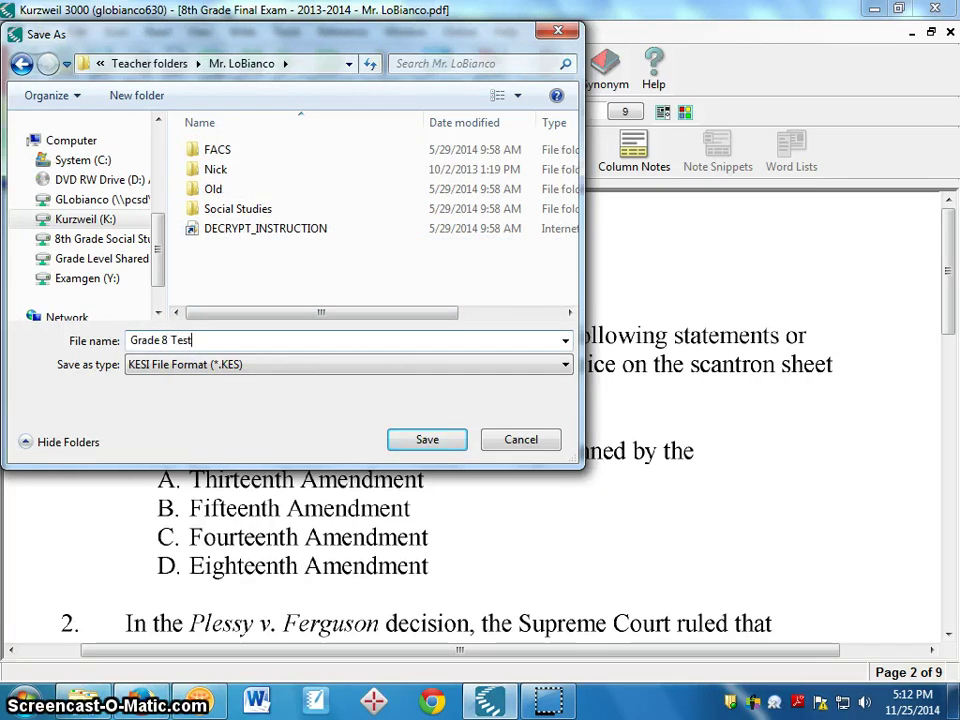
pyautogui.click(420, 439)
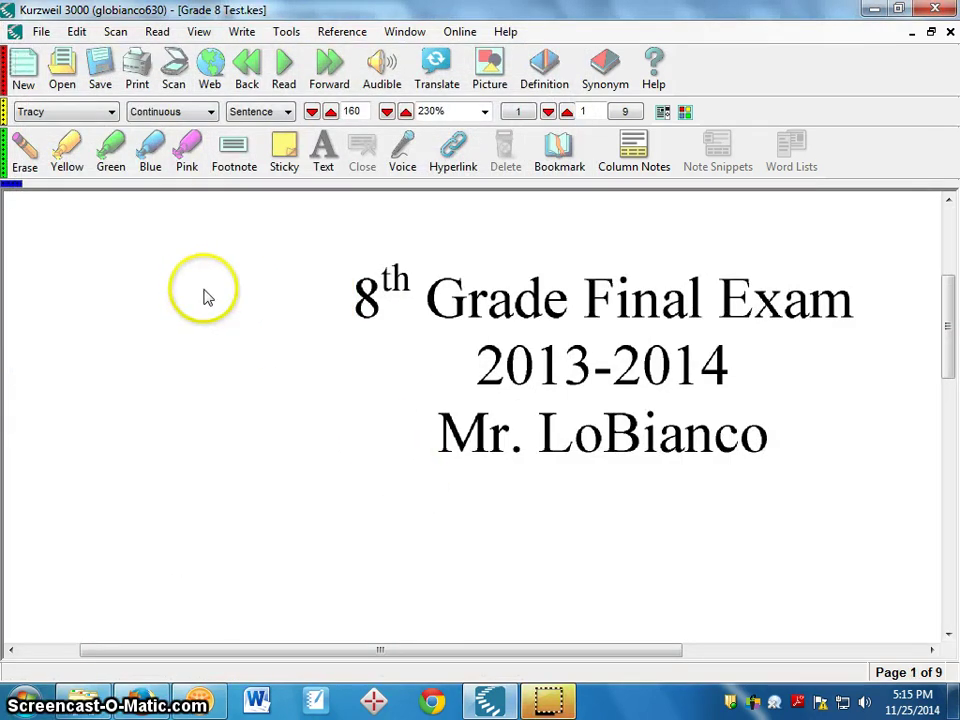
# In Document Properties' General options, set and confirm a Password for Opening Document.
pyautogui.click(42, 35)
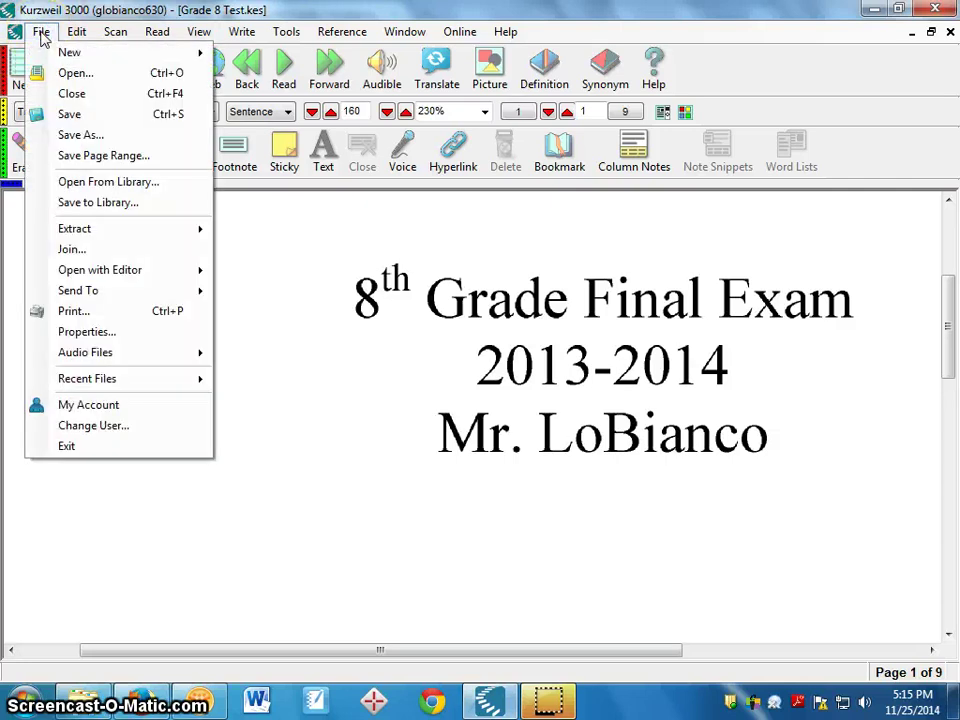
pyautogui.click(38, 38)
pyautogui.click(40, 33)
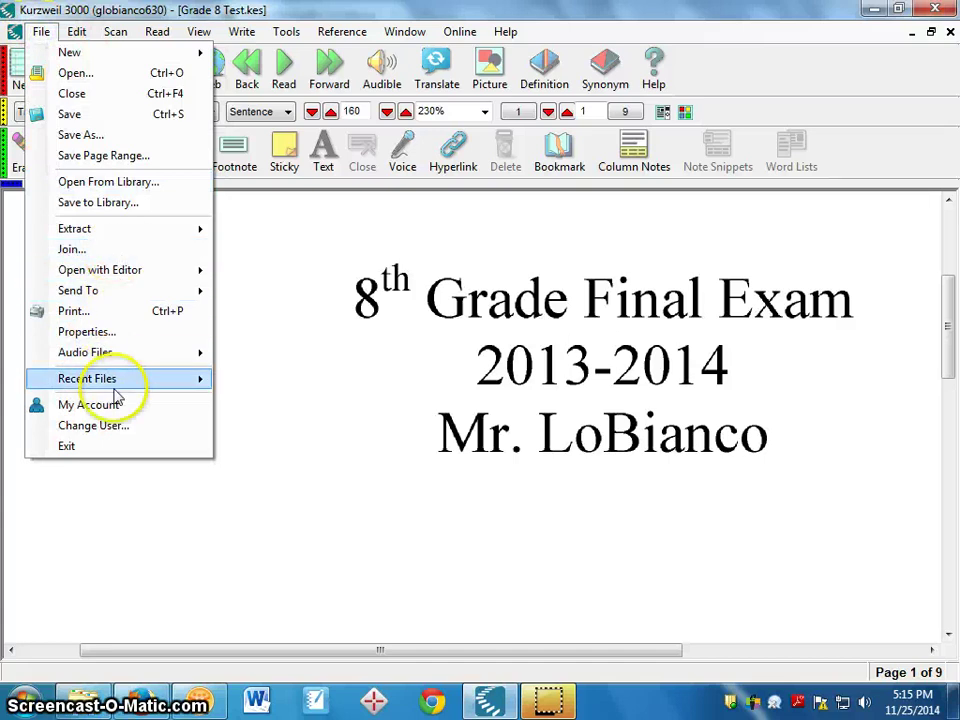
pyautogui.click(116, 331)
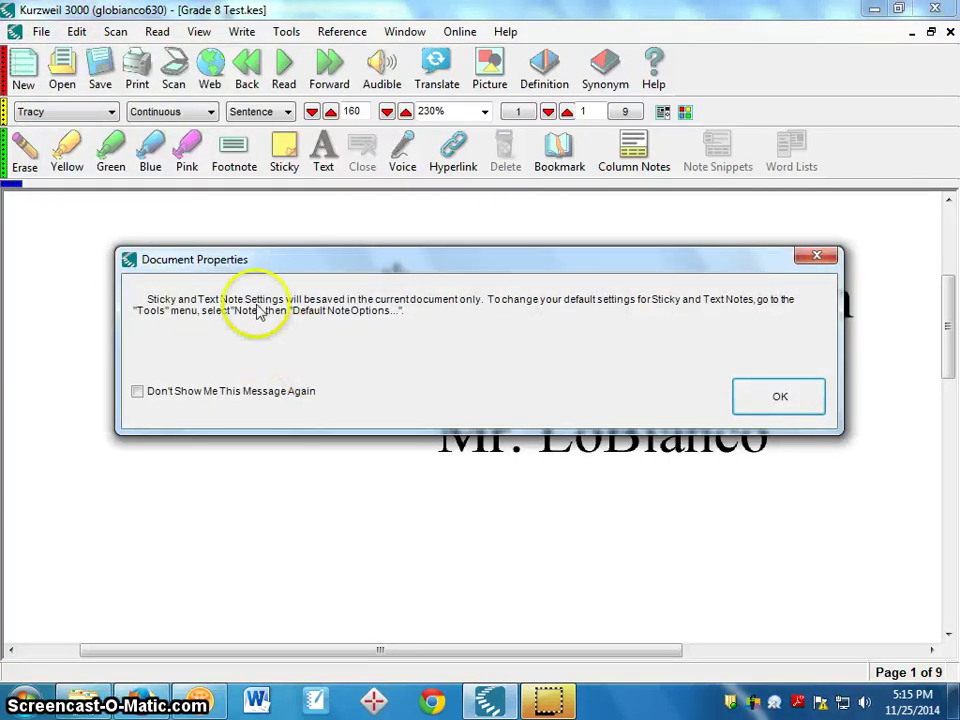
pyautogui.click(771, 400)
pyautogui.click(259, 158)
pyautogui.click(430, 366)
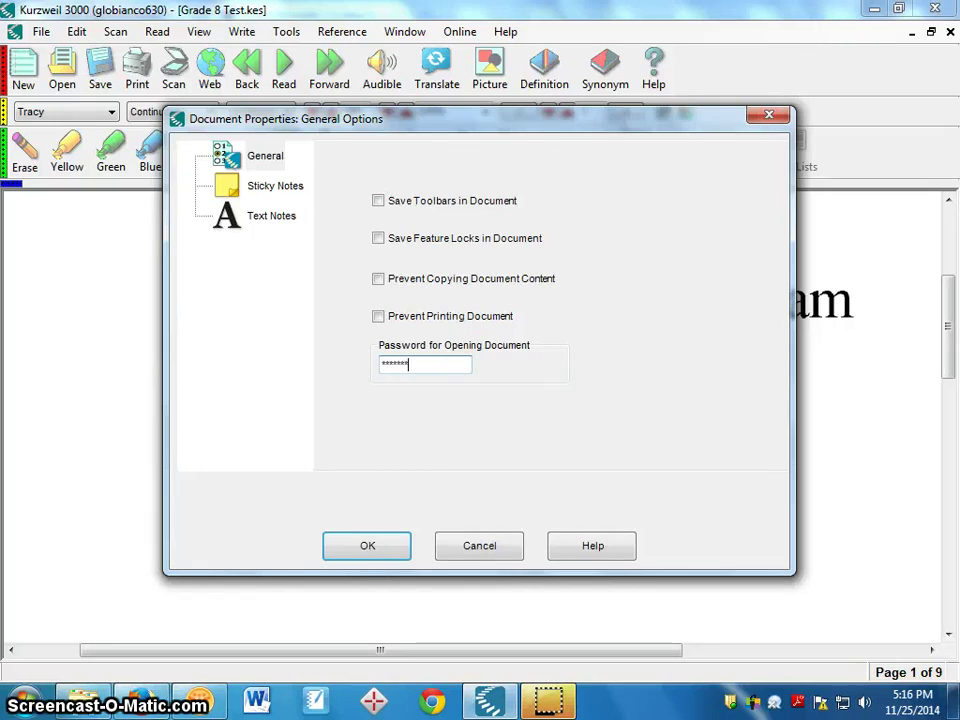
pyautogui.click(396, 545)
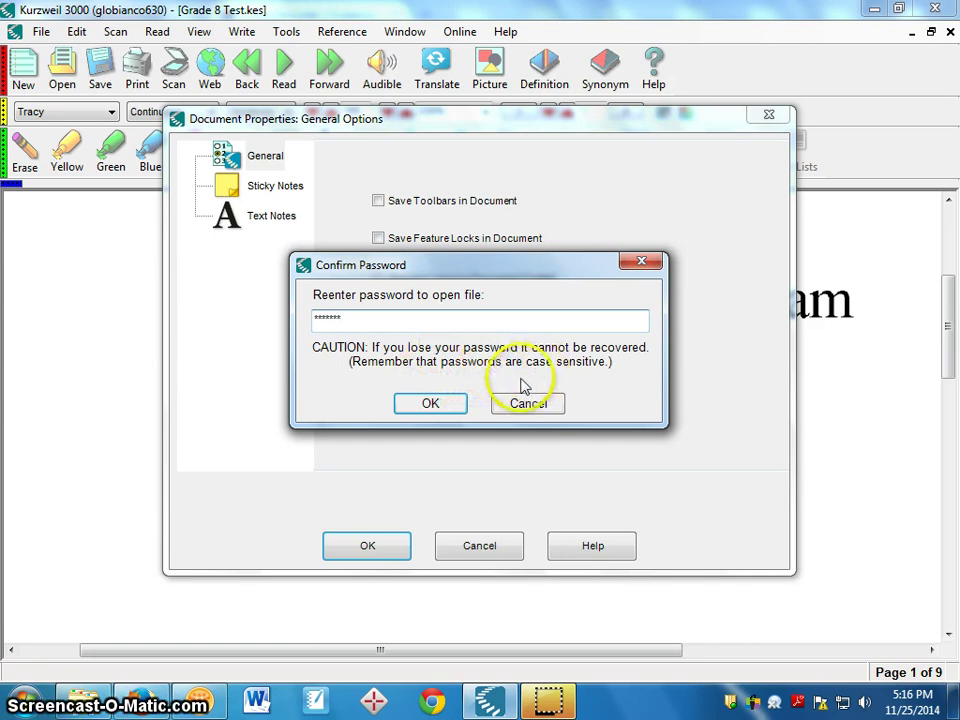
pyautogui.click(444, 404)
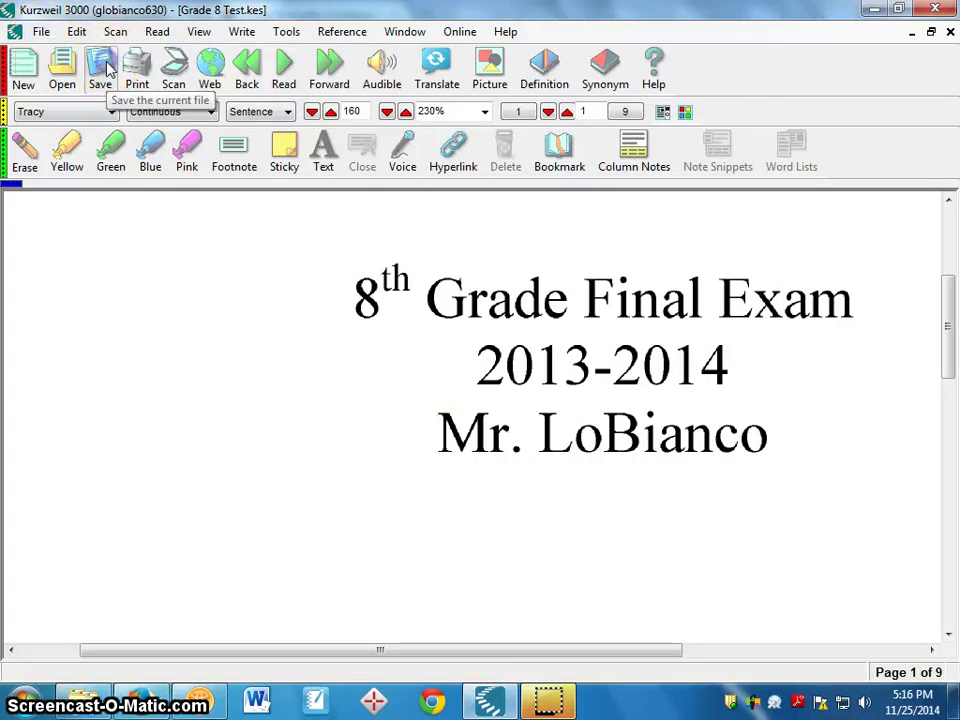
# Close Grade 8 Test and browse the Open dialog to K: > MS Kurzweil > Teacher folders > teacher's folder.
pyautogui.click(950, 32)
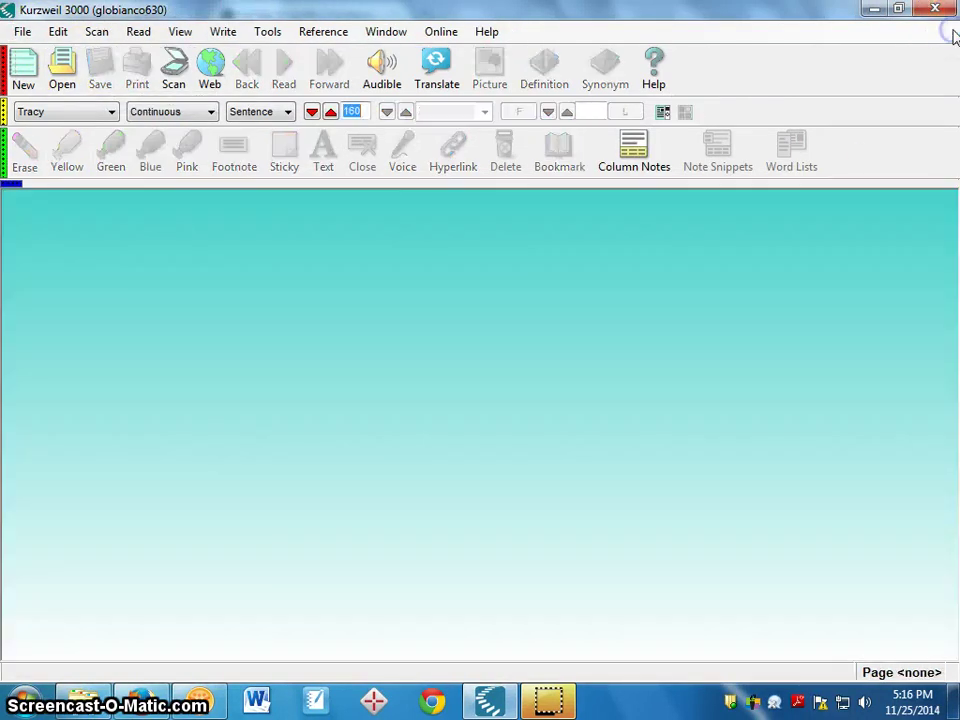
pyautogui.click(60, 76)
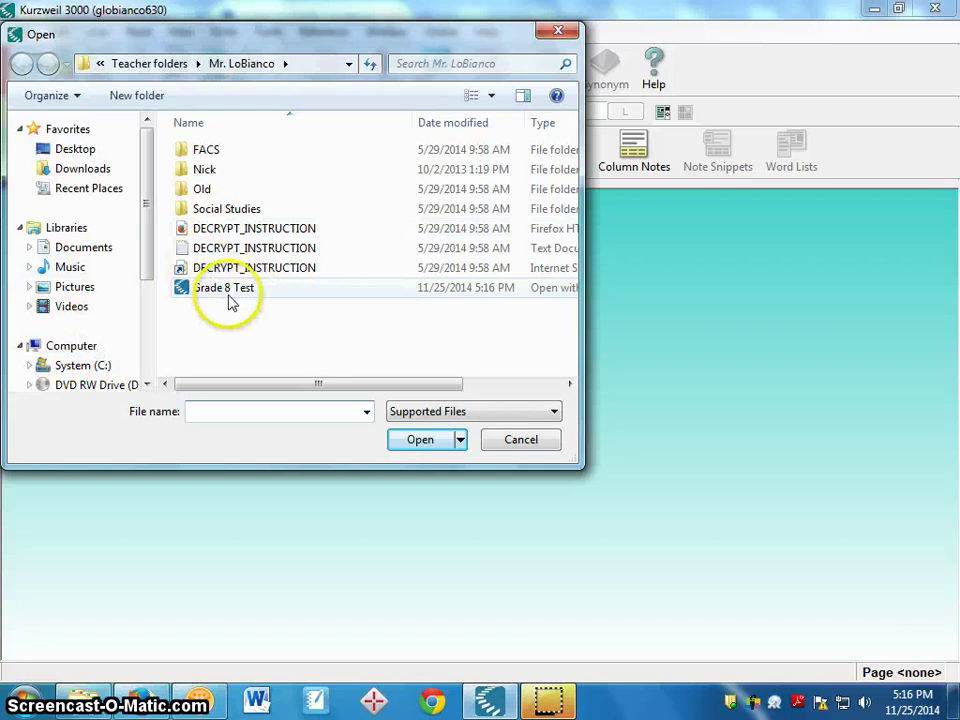
pyautogui.moveTo(146, 244); pyautogui.dragTo(141, 315)
pyautogui.click(95, 305)
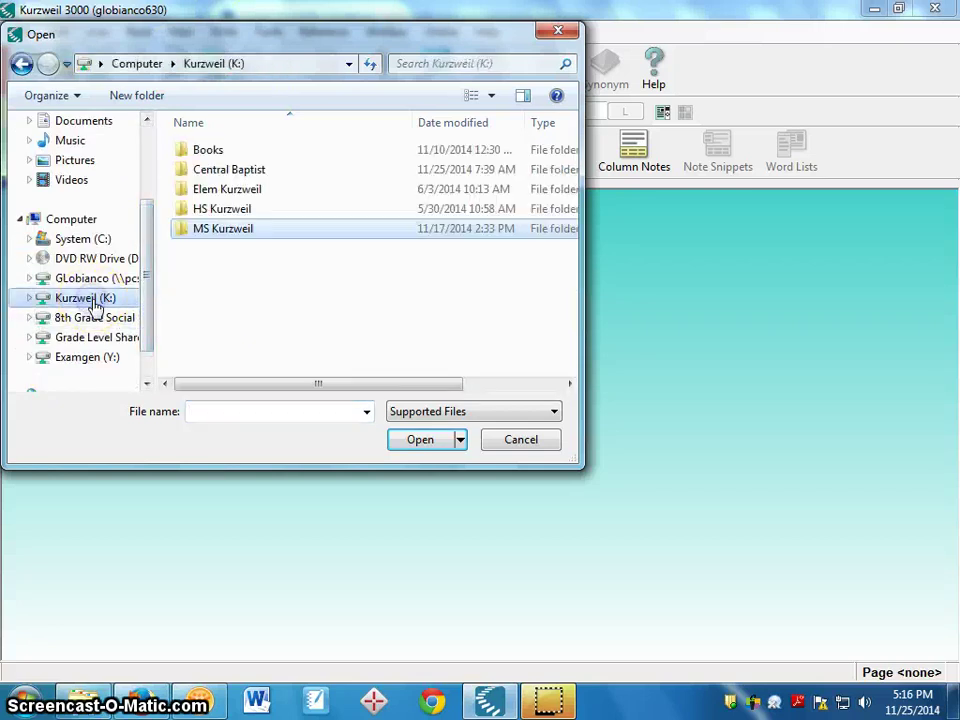
pyautogui.doubleClick(222, 228)
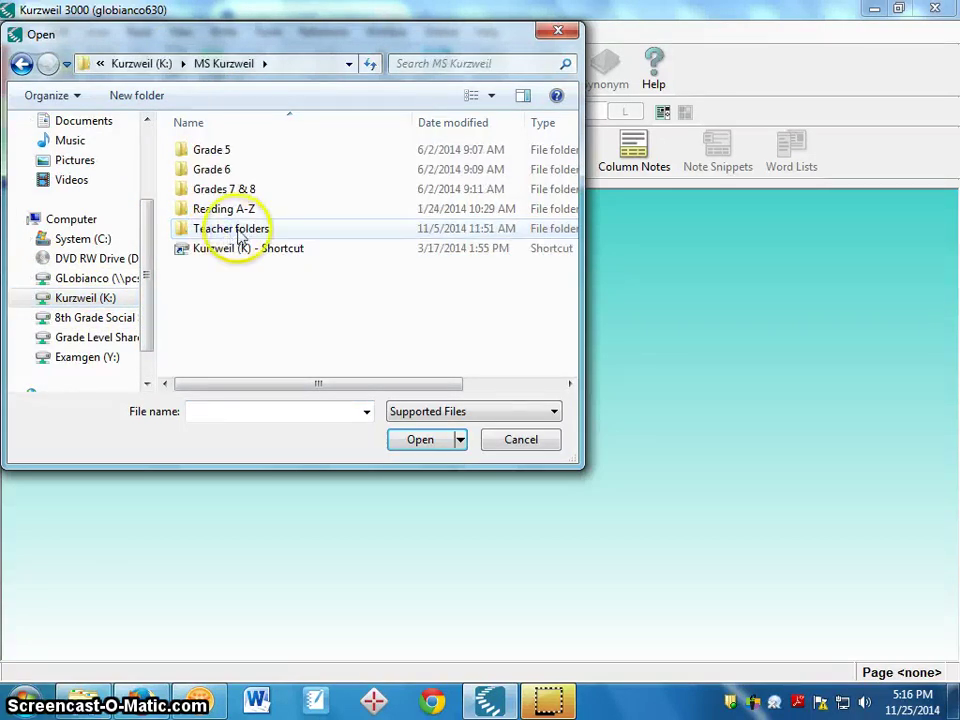
pyautogui.doubleClick(240, 230)
pyautogui.doubleClick(249, 306)
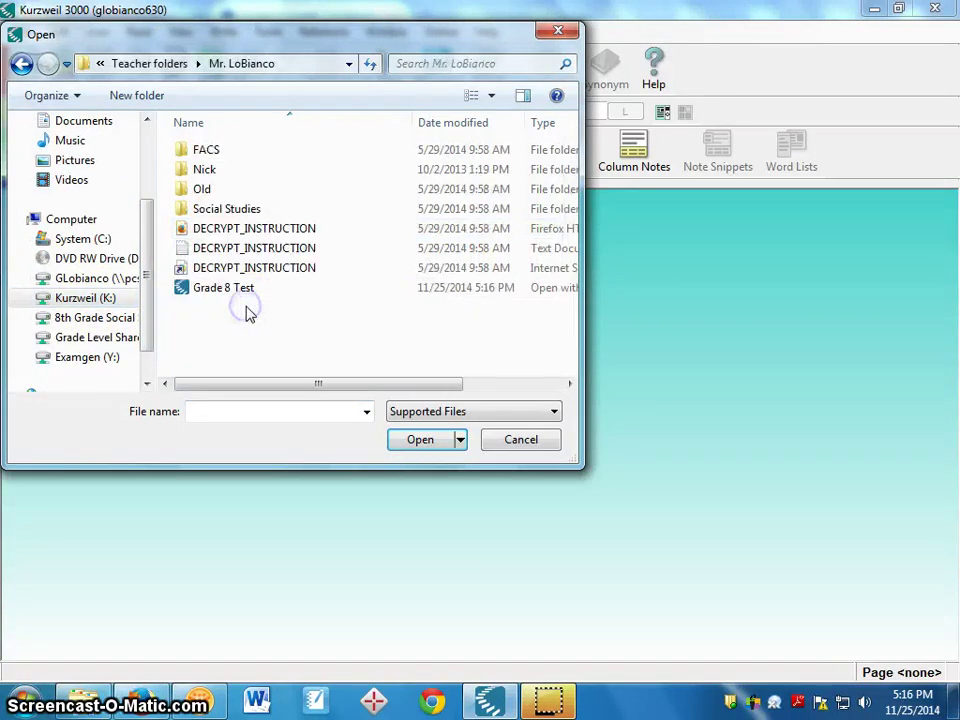
# Open Grade 8 Test.kes and unlock it by entering its password.
pyautogui.click(240, 292)
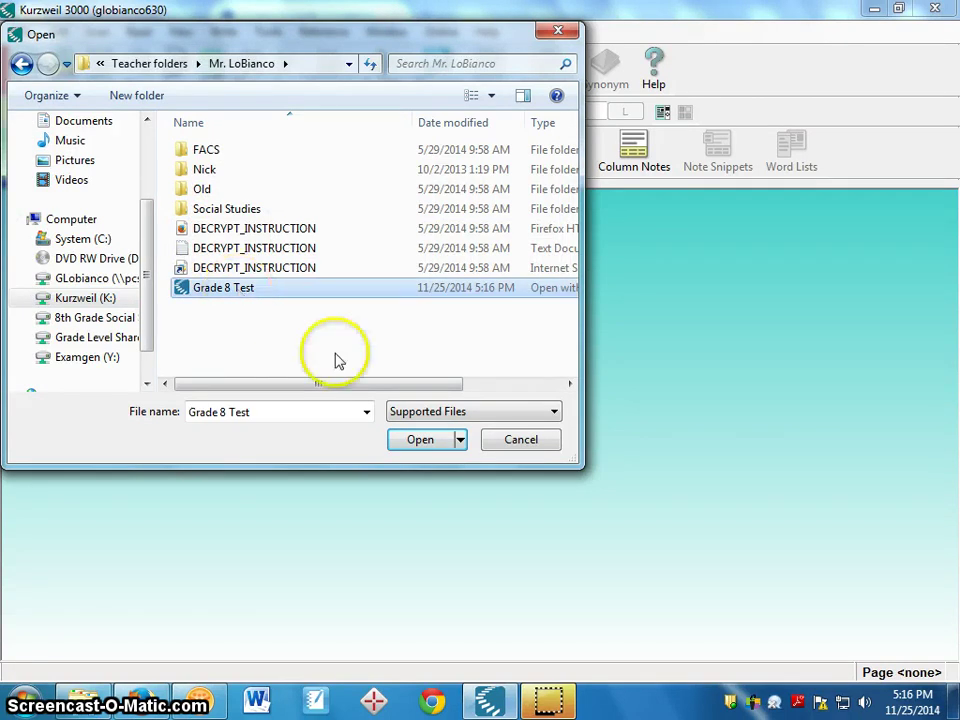
pyautogui.click(415, 440)
pyautogui.click(374, 323)
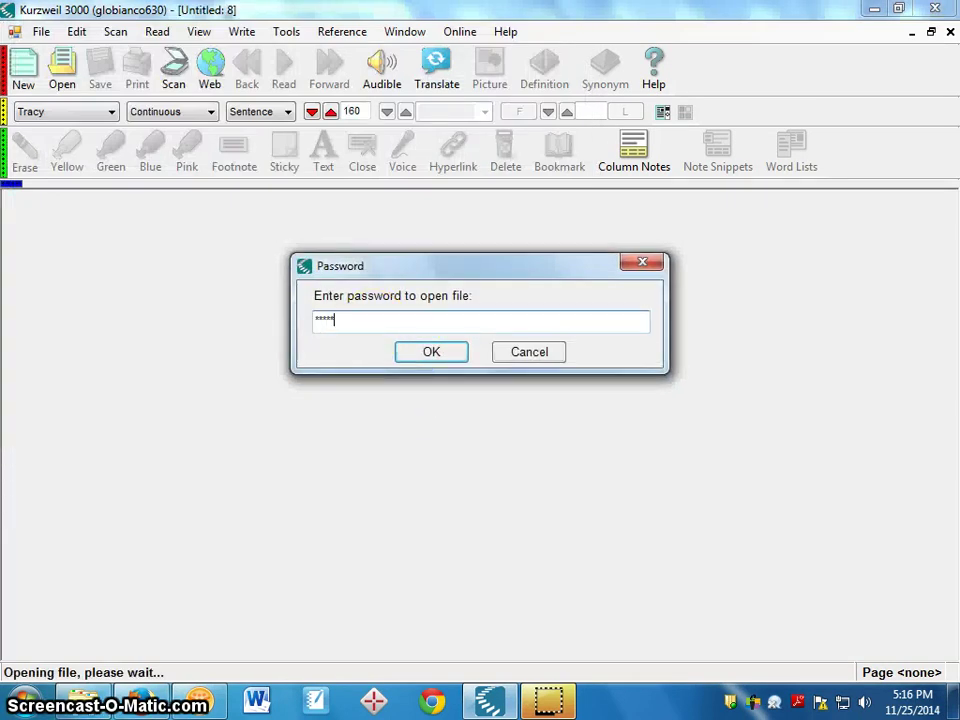
pyautogui.click(418, 350)
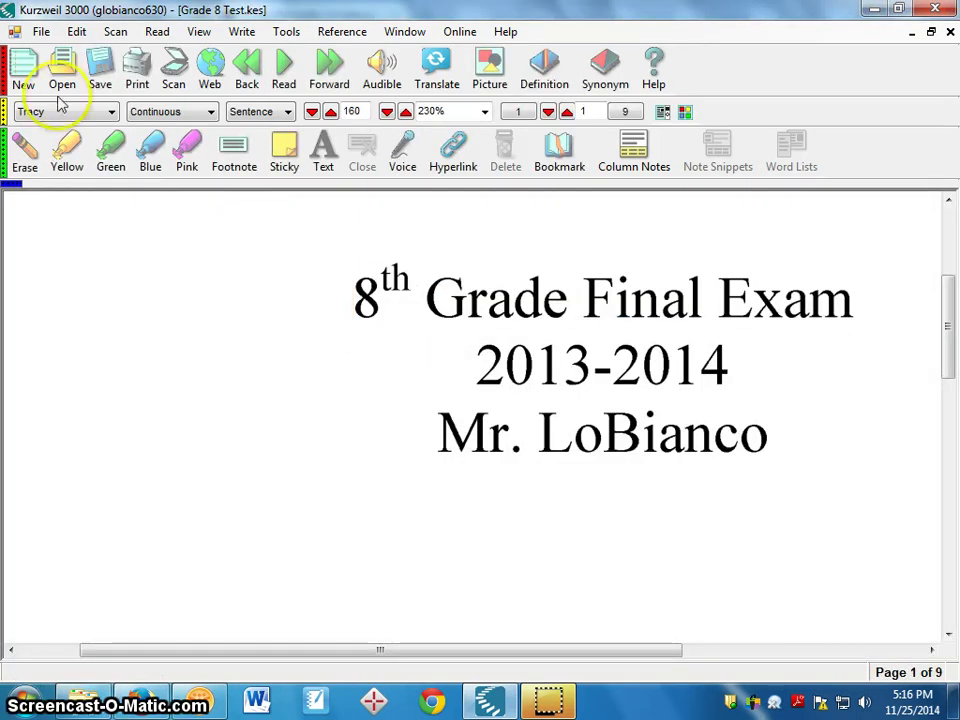
# Open Document Properties for Grade 8 Test and select its existing Password for Opening Document.
pyautogui.click(42, 32)
pyautogui.click(72, 332)
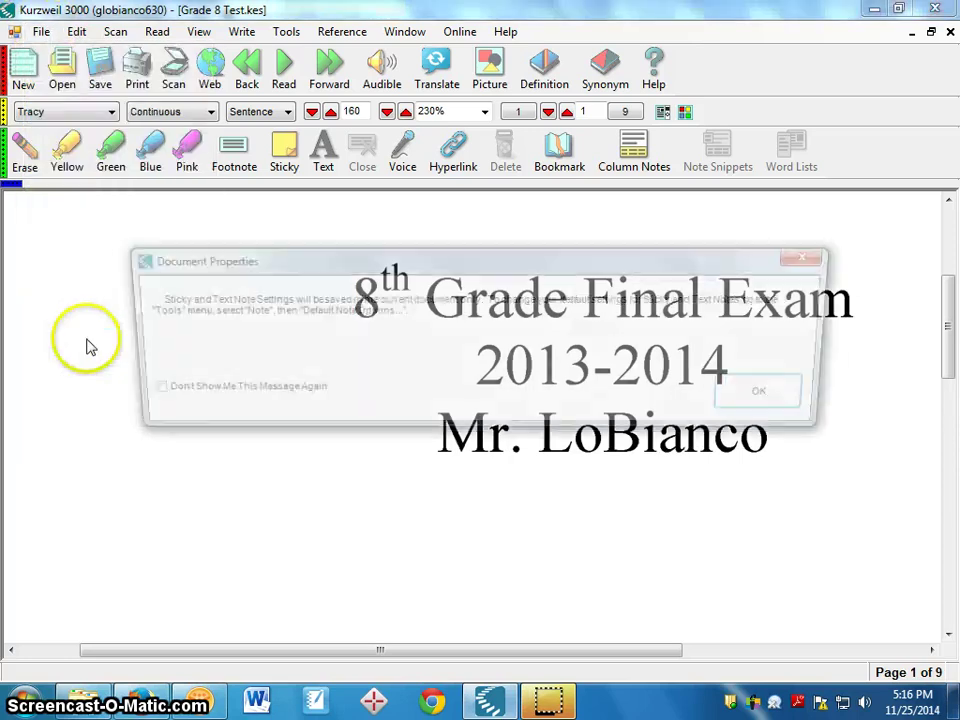
pyautogui.click(765, 400)
pyautogui.click(415, 366)
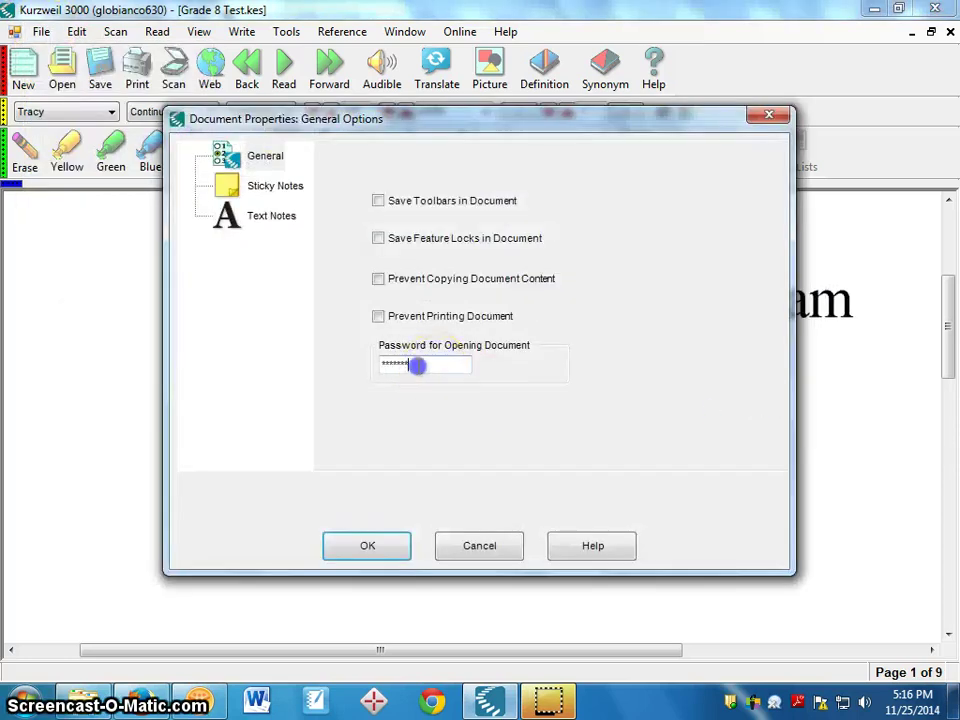